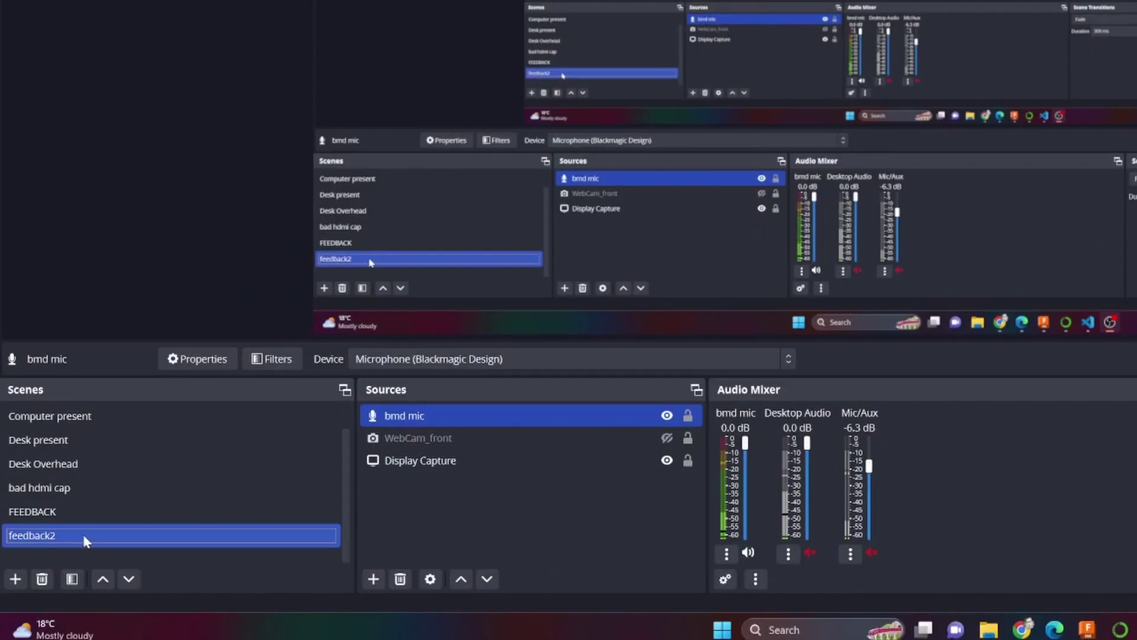
Step: Set the feedback2 scene's Display Capture source to capture the DELL S2721QS 3840x2160 primary monitor
{"action": "left_click", "coordinate": [81, 535]}
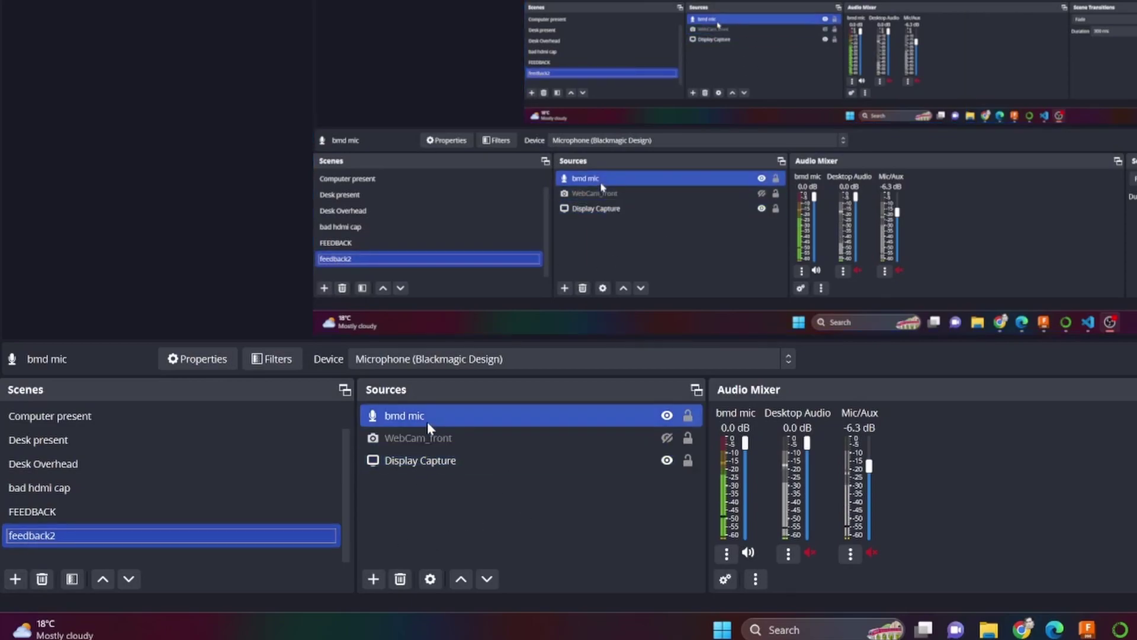
{"action": "left_click", "coordinate": [666, 465], "text": "ctrl"}
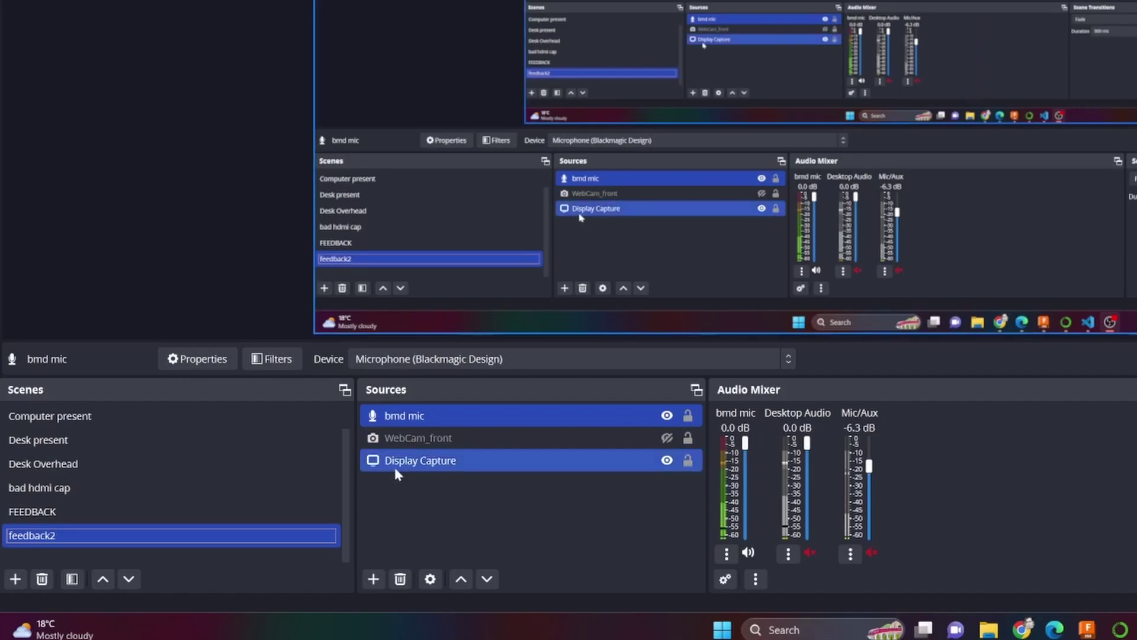
{"action": "left_click", "coordinate": [372, 579]}
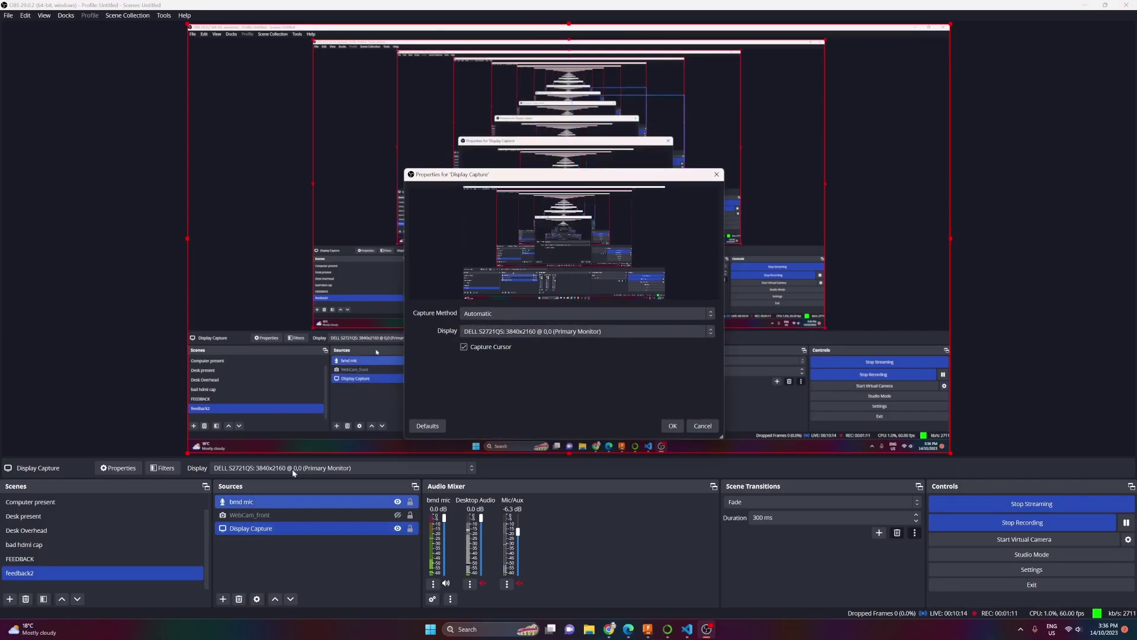
{"action": "left_click", "coordinate": [500, 331]}
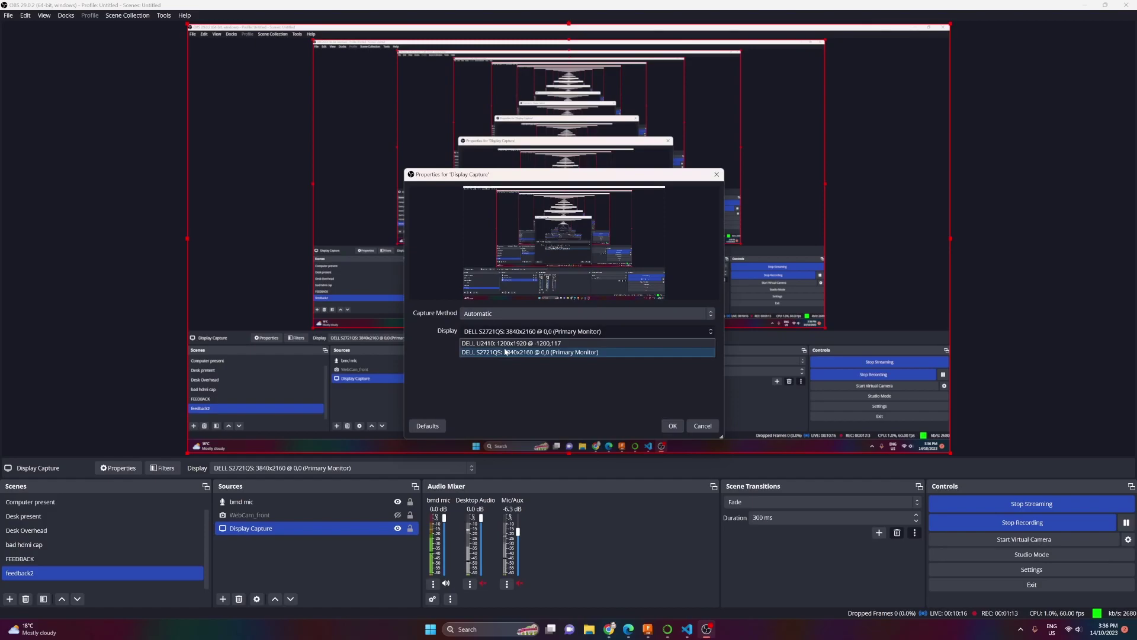
{"action": "left_click", "coordinate": [505, 352]}
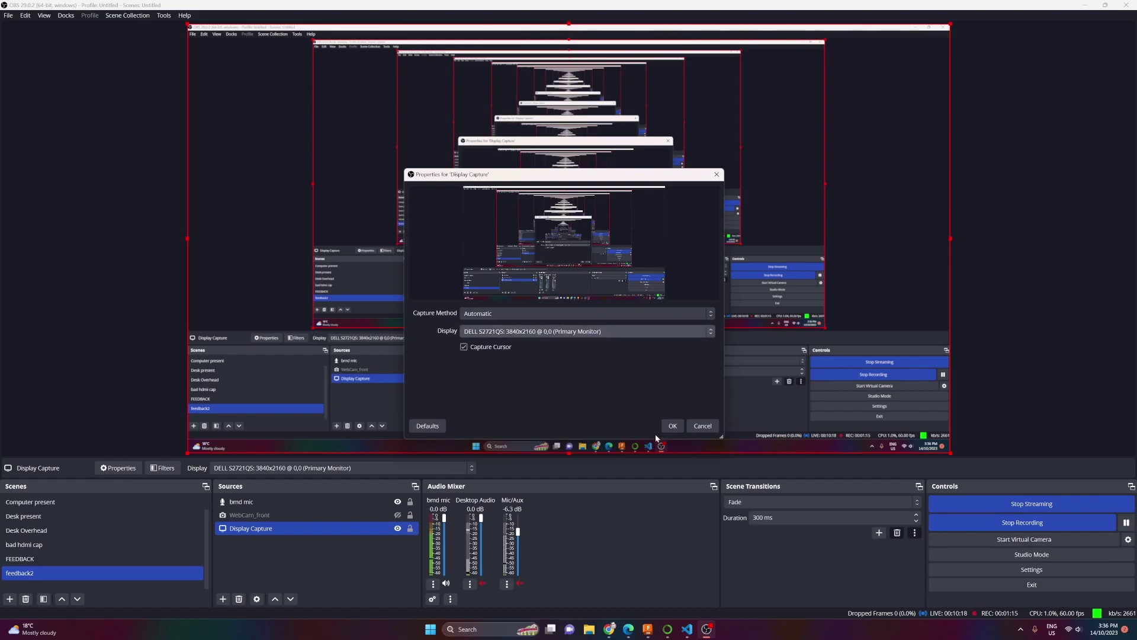
{"action": "left_click", "coordinate": [672, 426]}
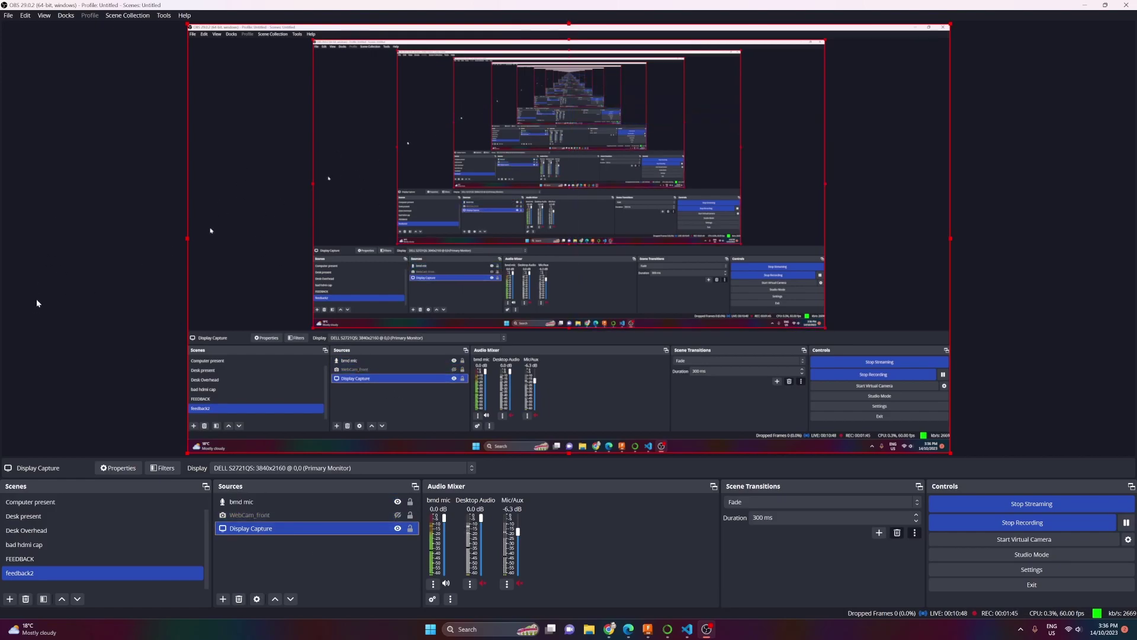
Step: Show the WebCam_front source in the scene and review its device properties
{"action": "left_click", "coordinate": [361, 503], "text": "ctrl"}
{"action": "left_click", "coordinate": [390, 514], "text": "ctrl"}
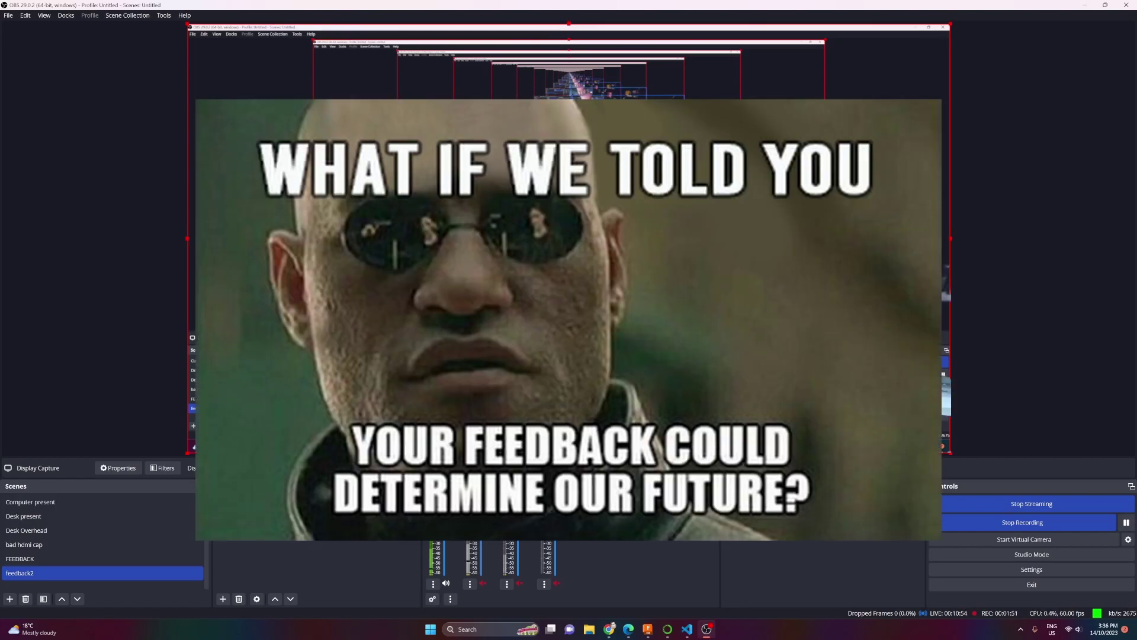
{"action": "left_click", "coordinate": [390, 515]}
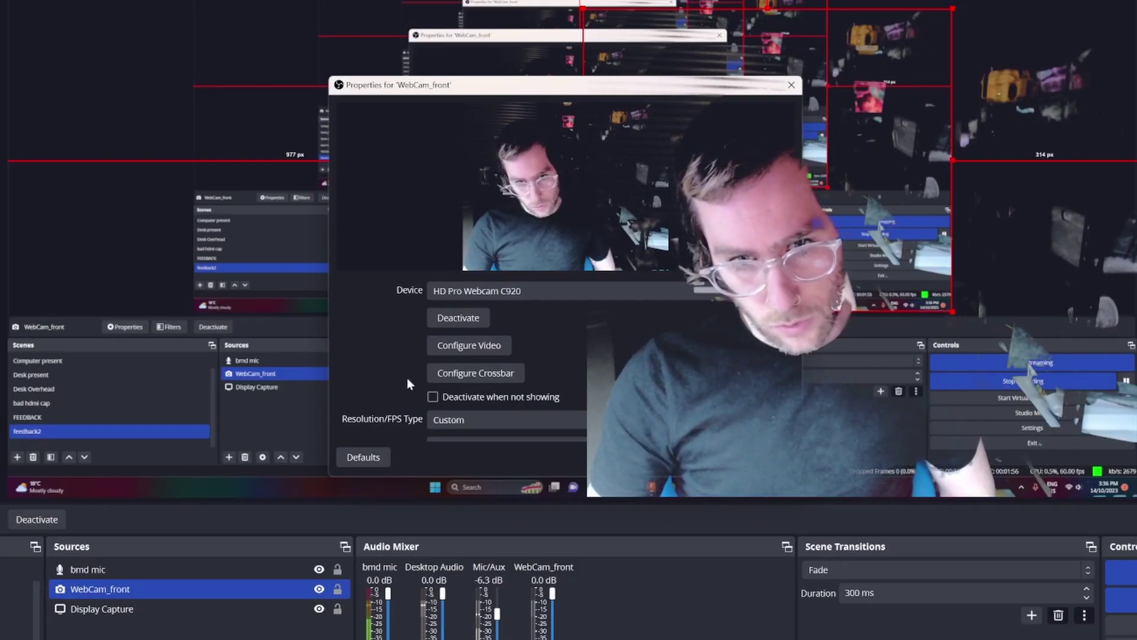
{"action": "scroll", "coordinate": [455, 370], "scroll_direction": "down", "scroll_amount": 3}
{"action": "scroll", "coordinate": [450, 357], "scroll_direction": "up", "scroll_amount": 3}
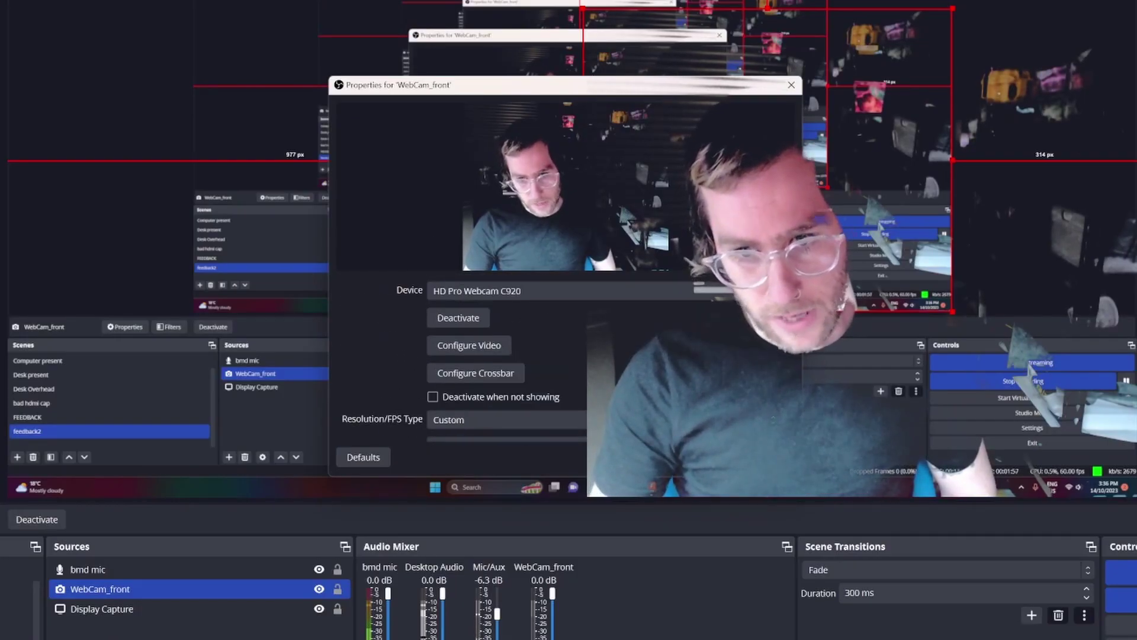
{"action": "key", "text": "Escape"}
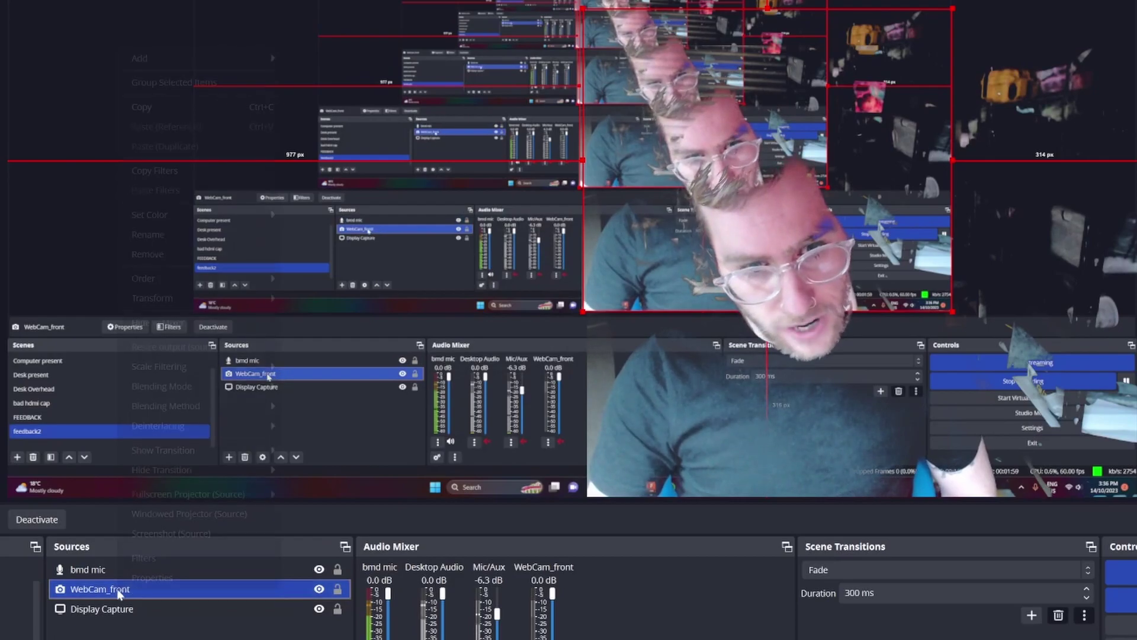
Step: Open the filters of WebCam_front and examine its front cam crop and Luma Key settings and the available effect filters
{"action": "right_click", "coordinate": [127, 591]}
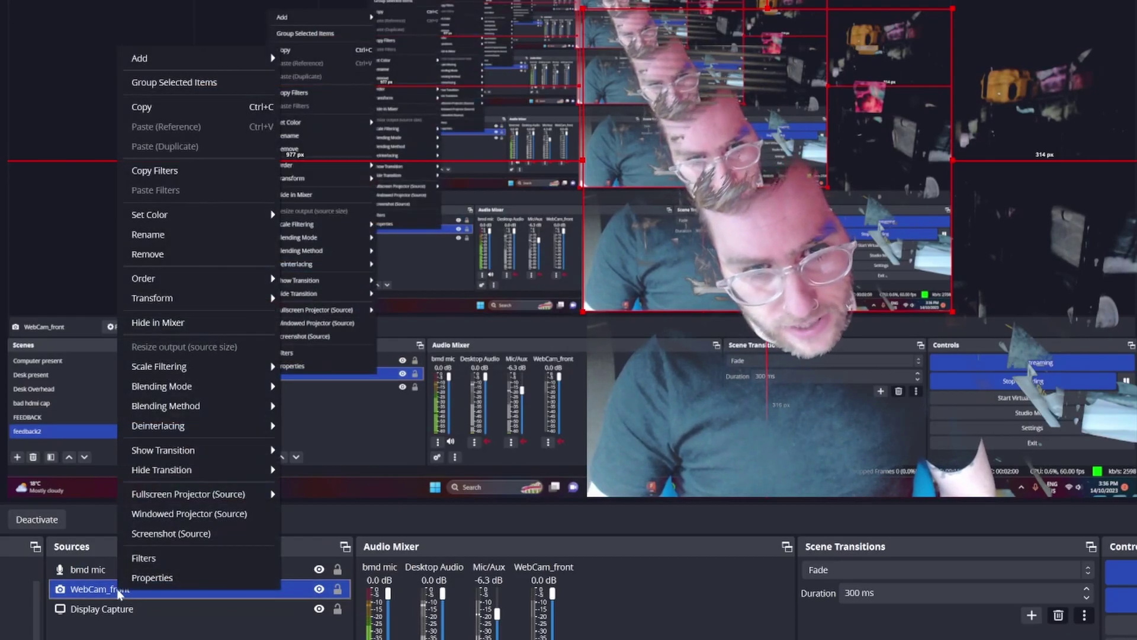
{"action": "left_click", "coordinate": [164, 558]}
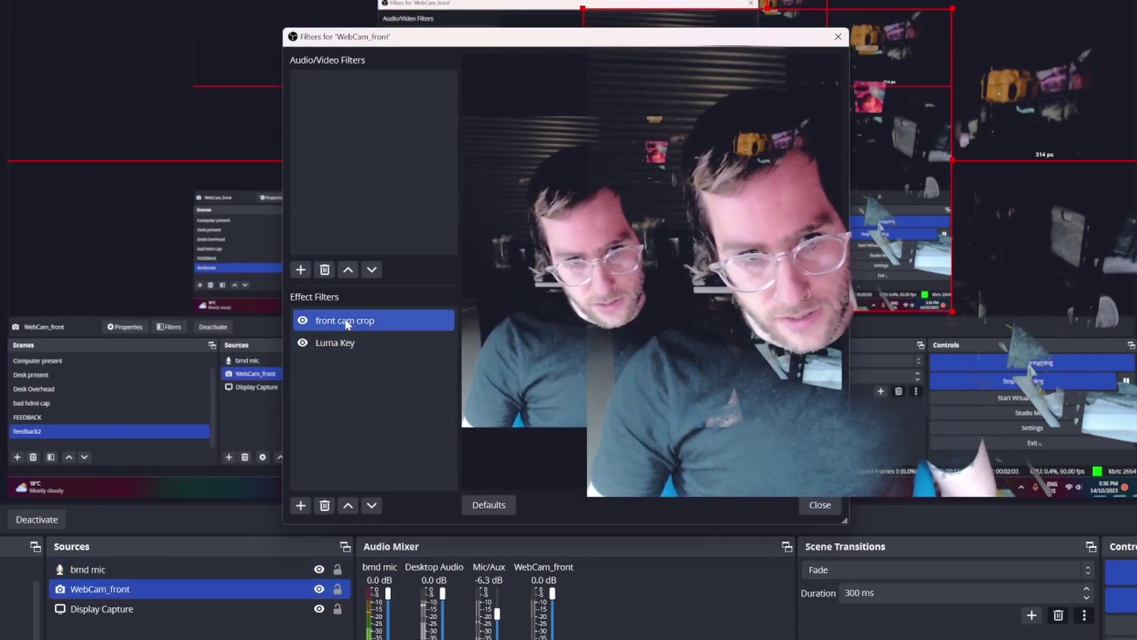
{"action": "left_click", "coordinate": [347, 322]}
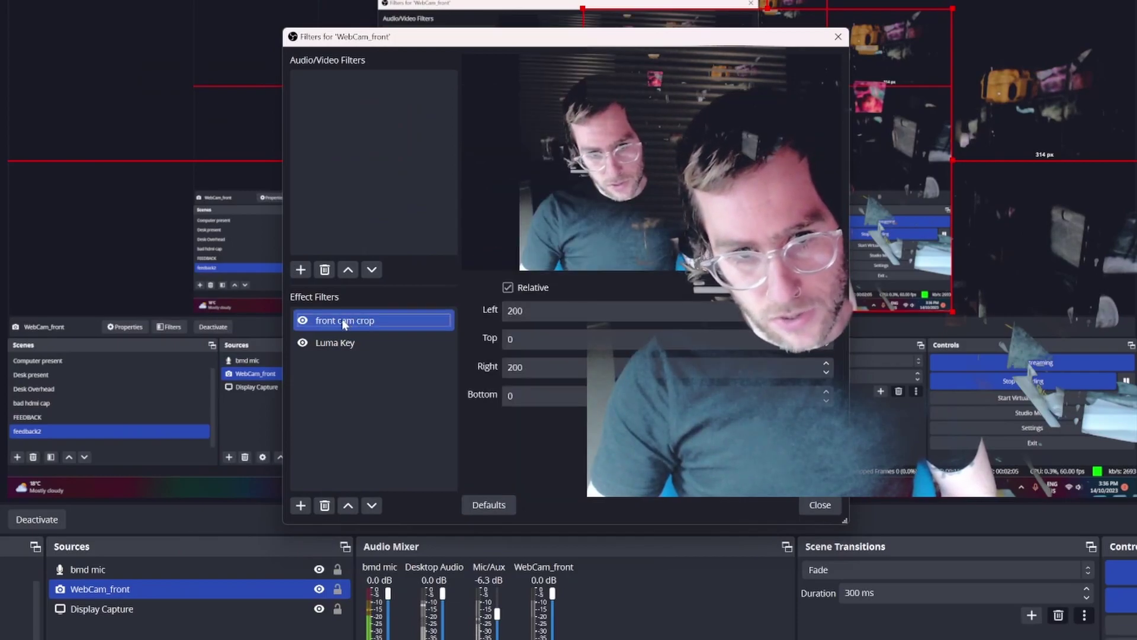
{"action": "left_click", "coordinate": [301, 504]}
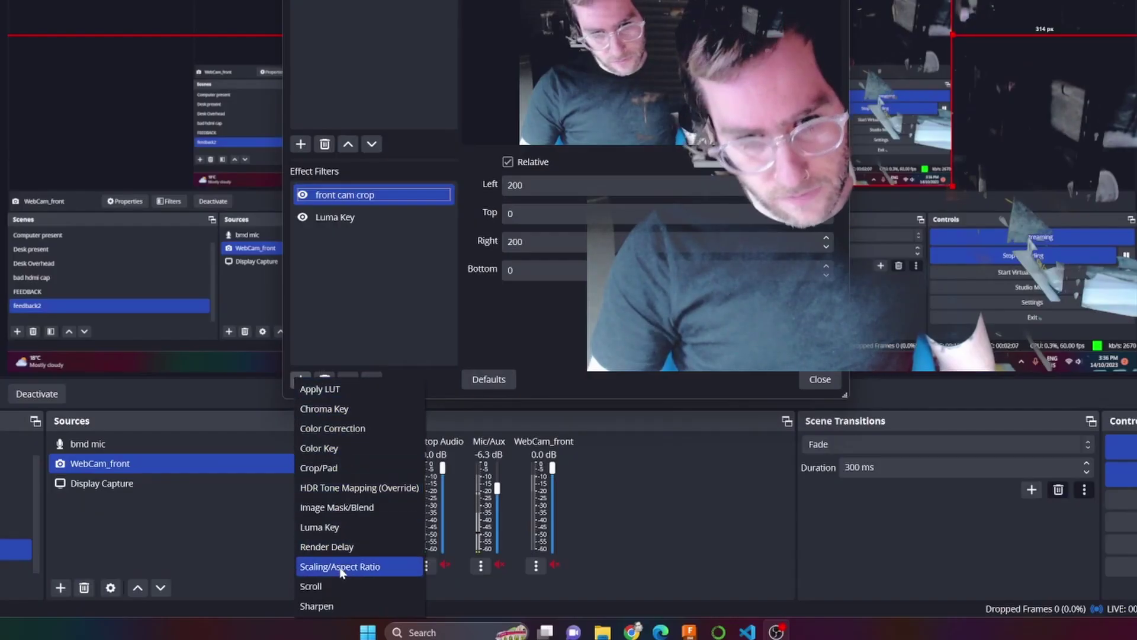
{"action": "left_click", "coordinate": [374, 280]}
{"action": "left_click", "coordinate": [338, 218]}
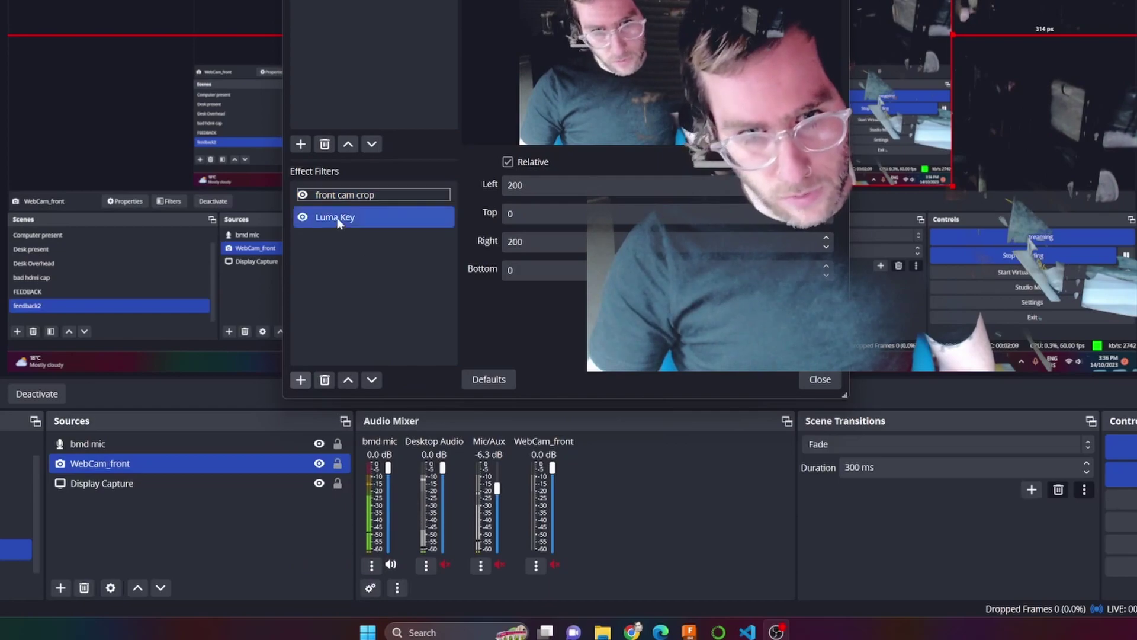
{"action": "left_click", "coordinate": [301, 382]}
{"action": "left_click", "coordinate": [344, 282]}
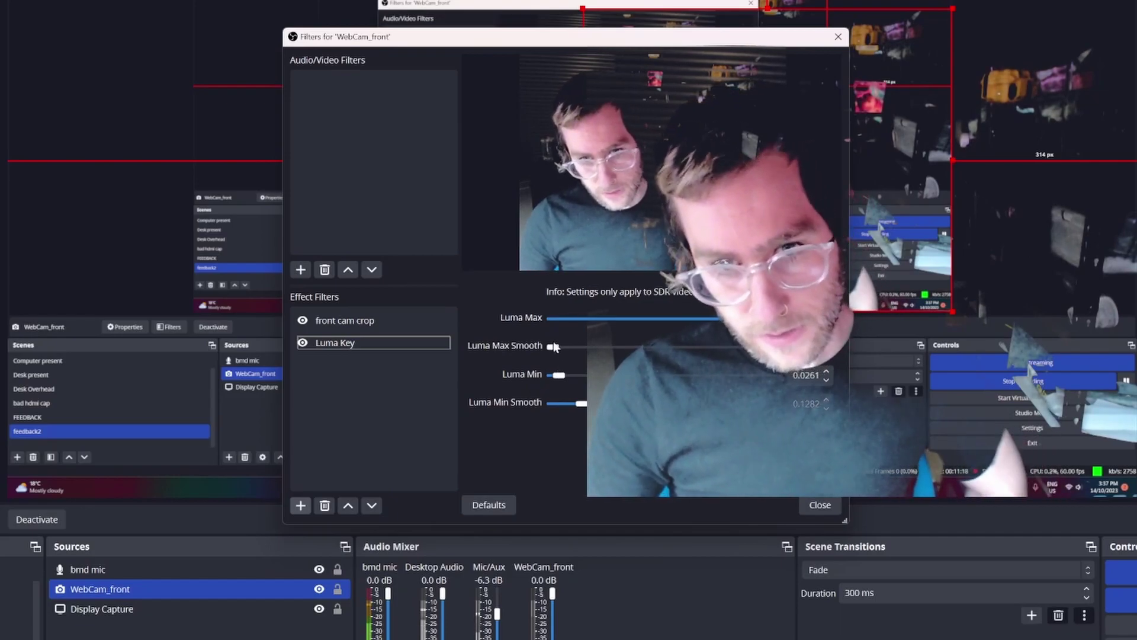
Step: Set the webcam Luma Key filter's Luma Min to about 0.06
{"action": "left_click", "coordinate": [559, 375]}
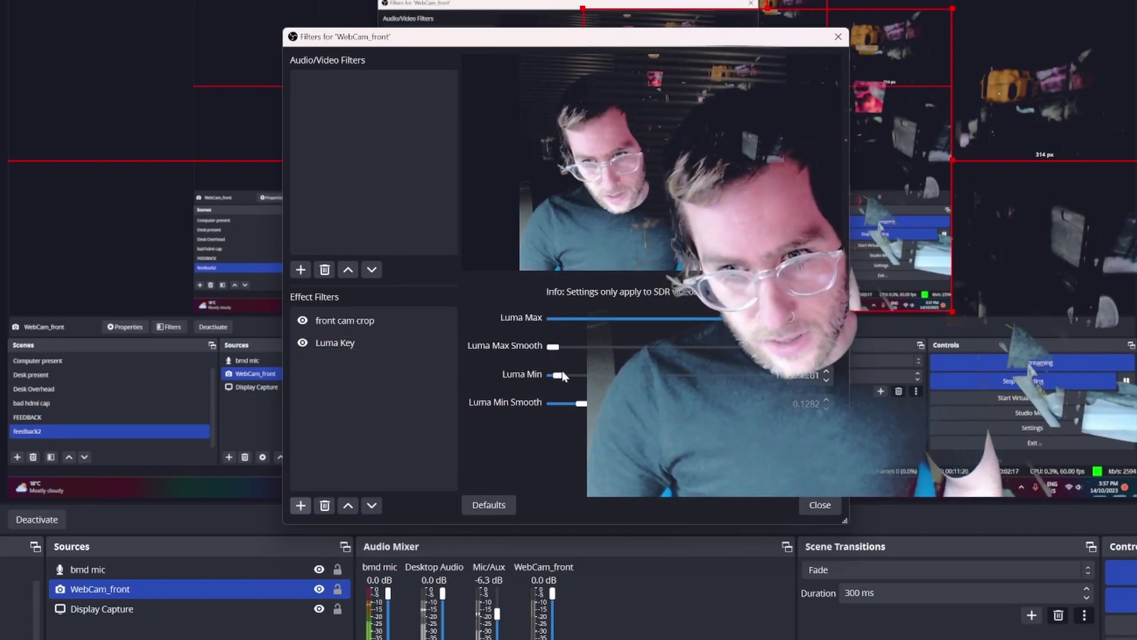
{"action": "left_click_drag", "start_coordinate": [559, 377], "coordinate": [473, 375]}
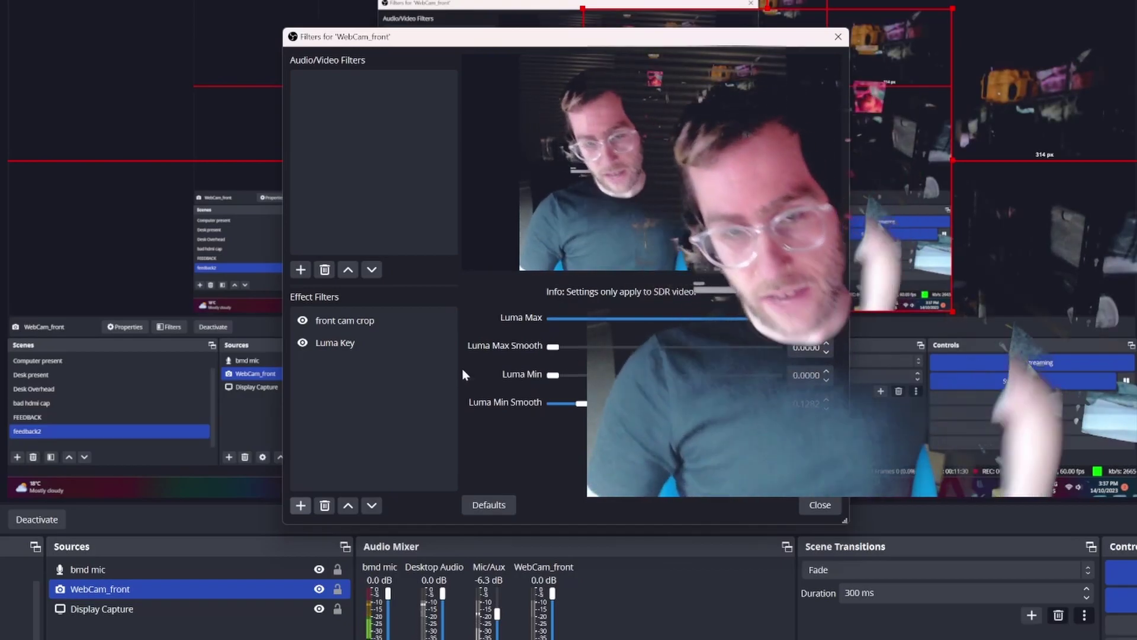
{"action": "mouse_move", "coordinate": [553, 375]}
{"action": "left_mouse_down"}
{"action": "mouse_move", "coordinate": [622, 376]}
{"action": "mouse_move", "coordinate": [567, 382]}
{"action": "left_mouse_up"}
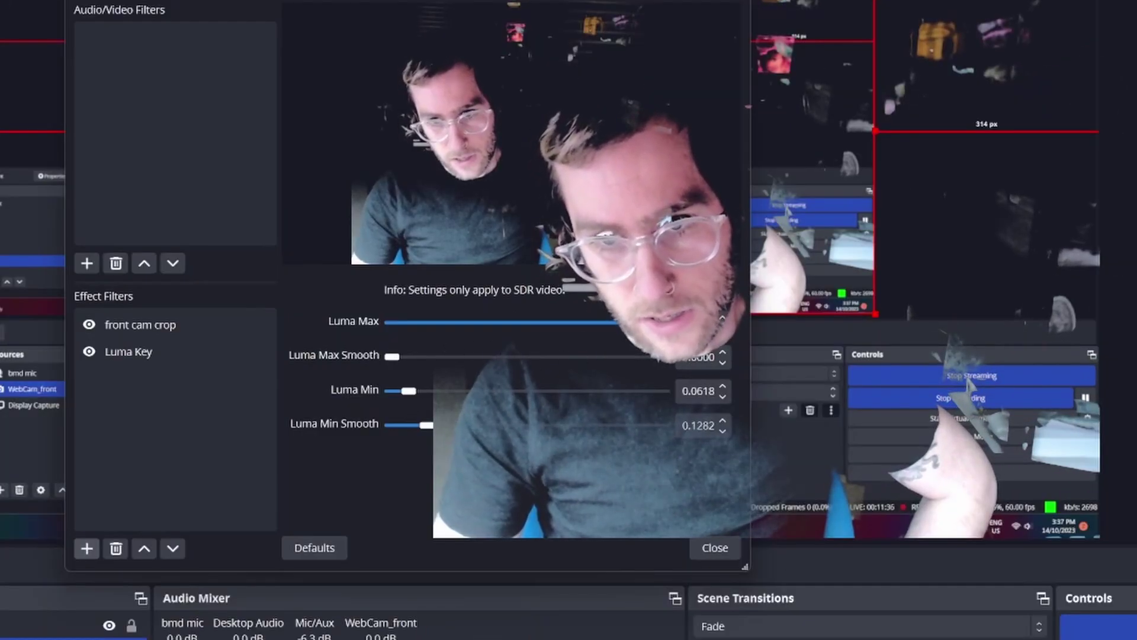
Step: Lower the Luma Key's Luma Max to just under half its range, with Luma Max Smooth at 0 and Luma Min Smooth at its minimum
{"action": "left_click_drag", "start_coordinate": [667, 323], "coordinate": [516, 339]}
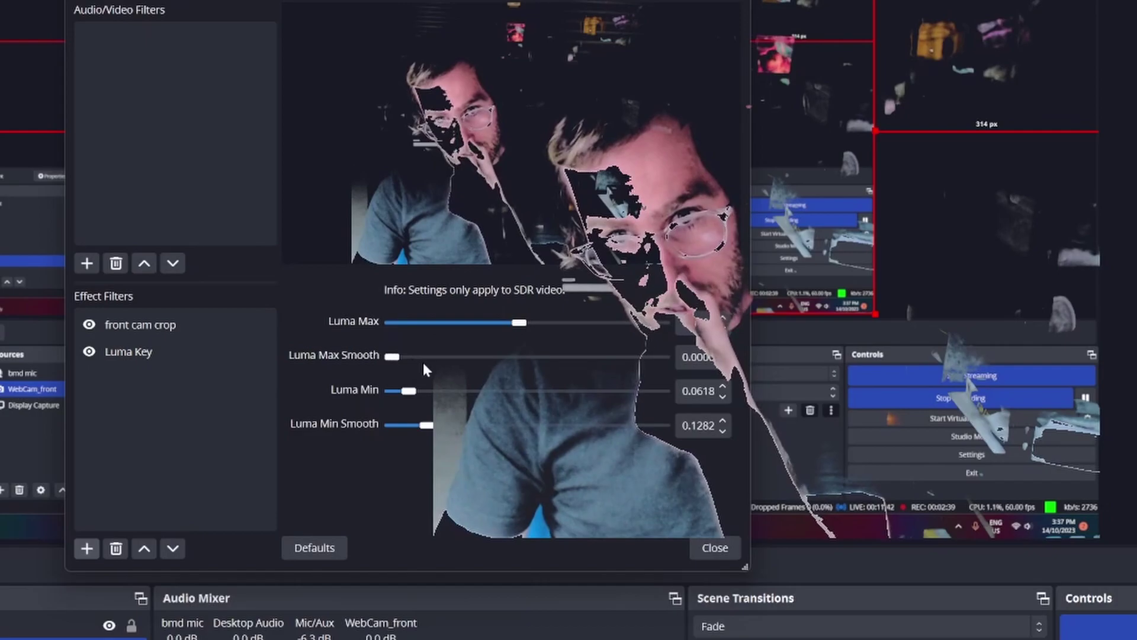
{"action": "left_click_drag", "start_coordinate": [393, 357], "coordinate": [355, 360]}
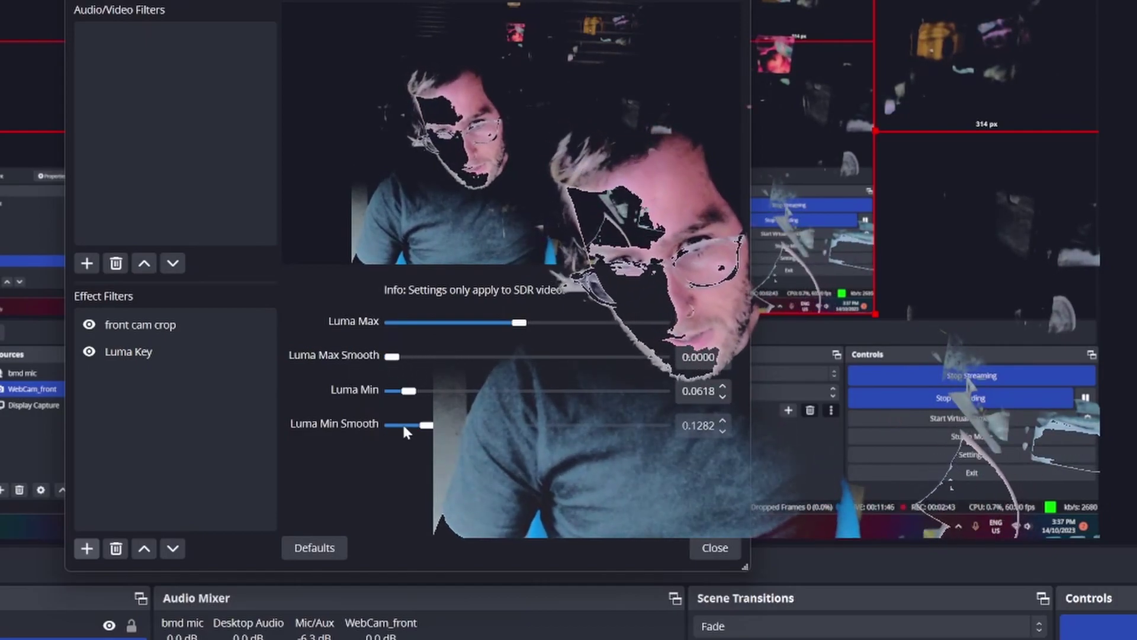
{"action": "left_click_drag", "start_coordinate": [426, 426], "coordinate": [349, 435]}
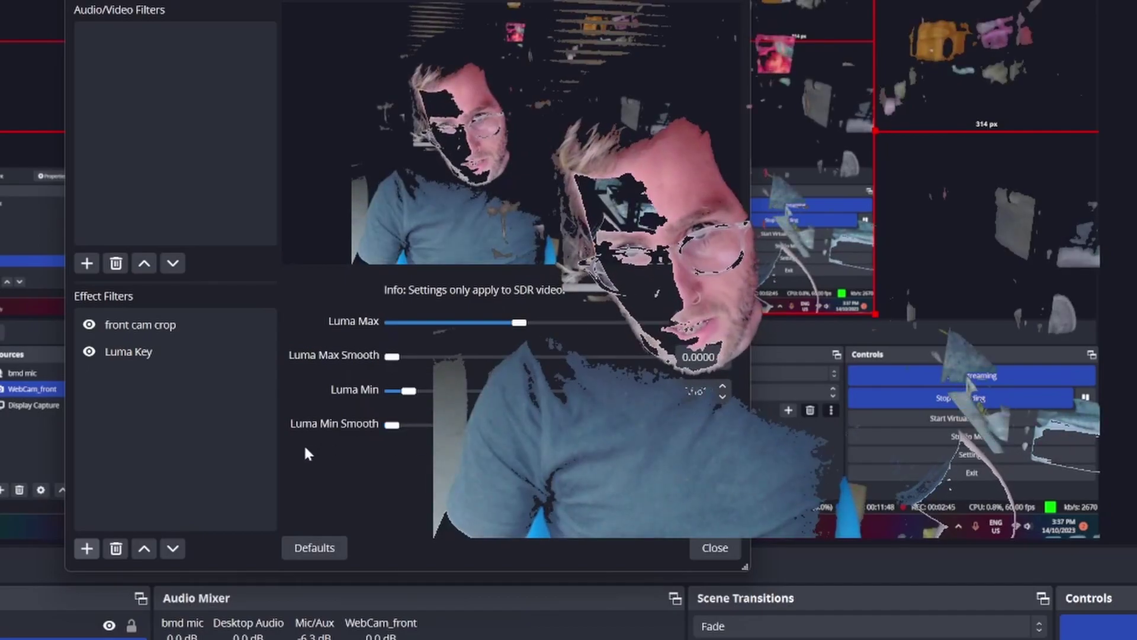
{"action": "left_click", "coordinate": [715, 548]}
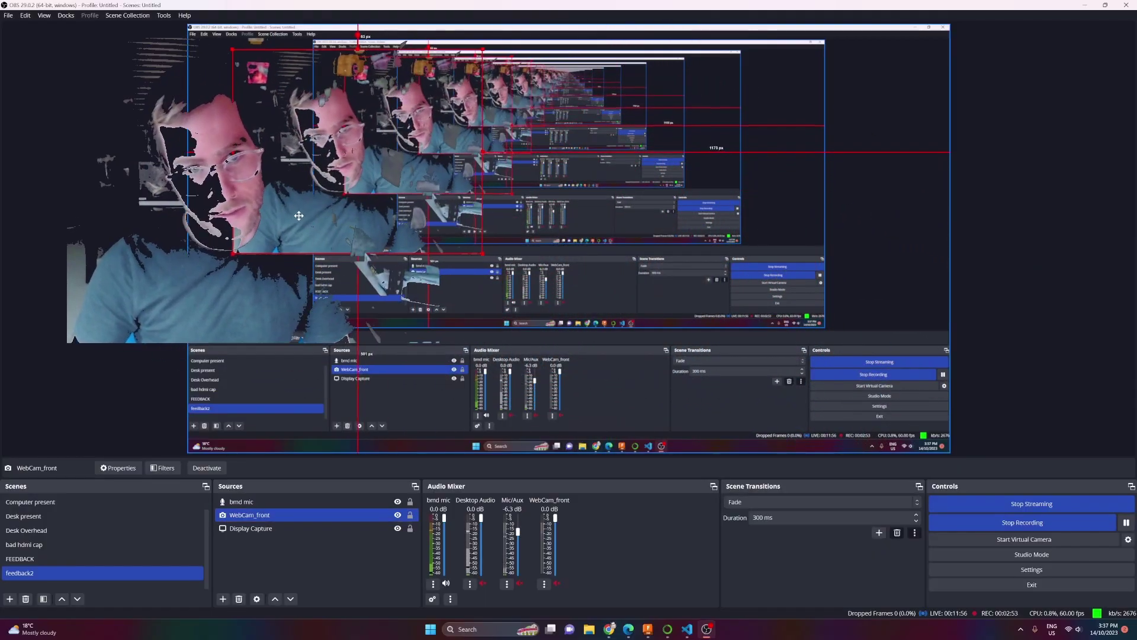
Step: Move the webcam image into the canvas's upper-left corner and enlarge it to about half the canvas width
{"action": "left_click_drag", "start_coordinate": [266, 203], "coordinate": [249, 185]}
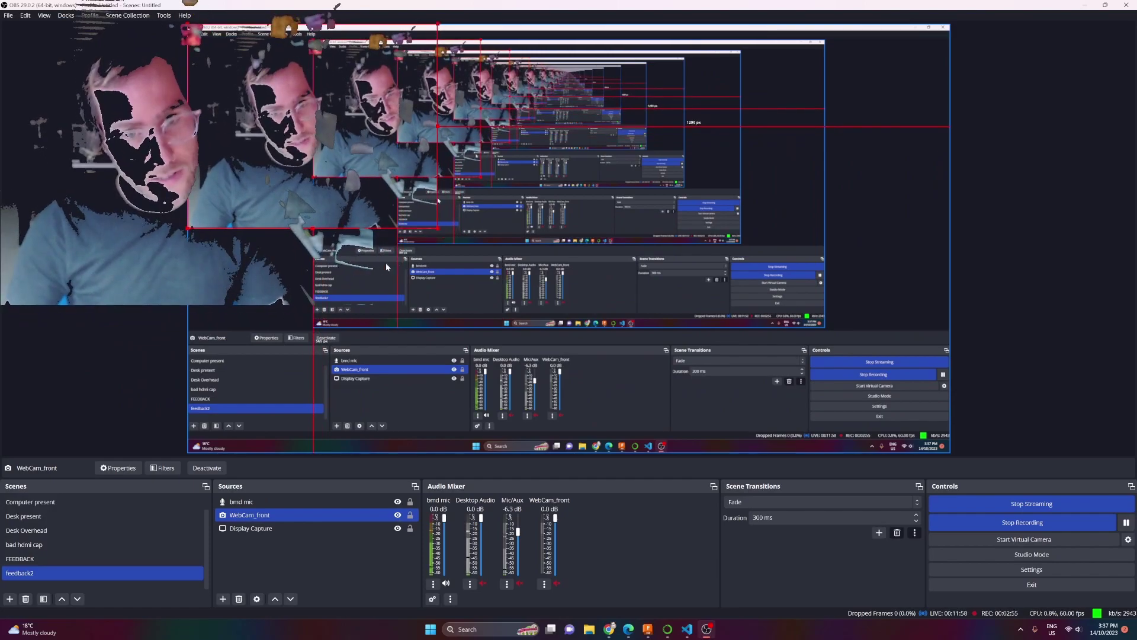
{"action": "left_click_drag", "start_coordinate": [436, 229], "coordinate": [560, 327]}
{"action": "left_click_drag", "start_coordinate": [399, 249], "coordinate": [324, 282]}
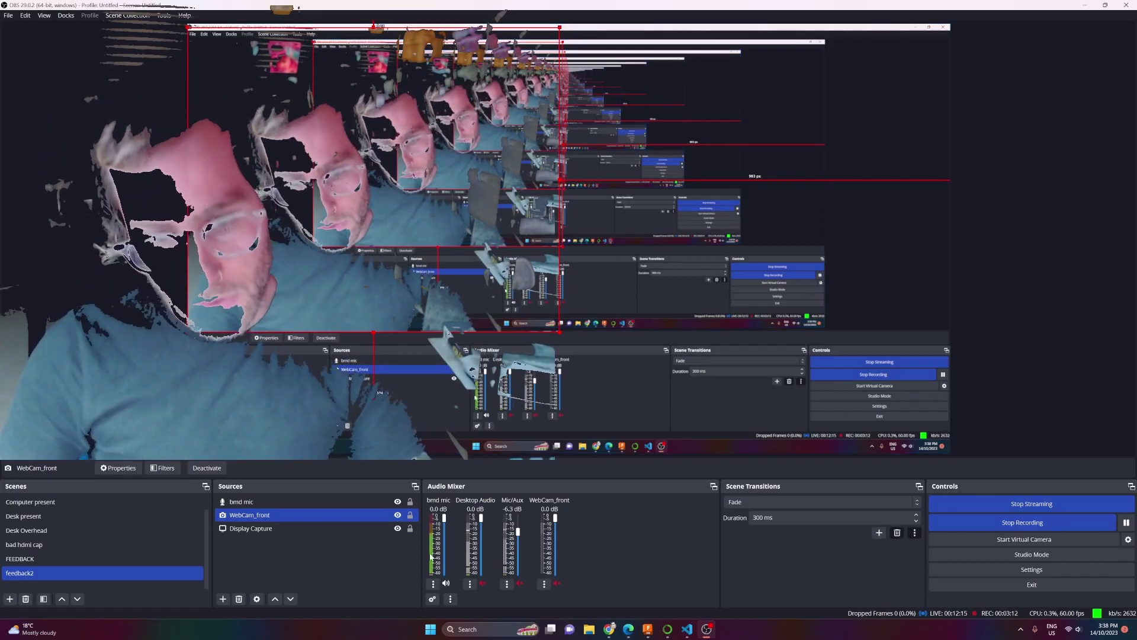
Step: Add a Color Correction effect filter to the Display Capture source, keeping its default name, and move the filter window clear of the webcam image
{"action": "left_click", "coordinate": [239, 530], "text": "ctrl"}
{"action": "right_click", "coordinate": [240, 529]}
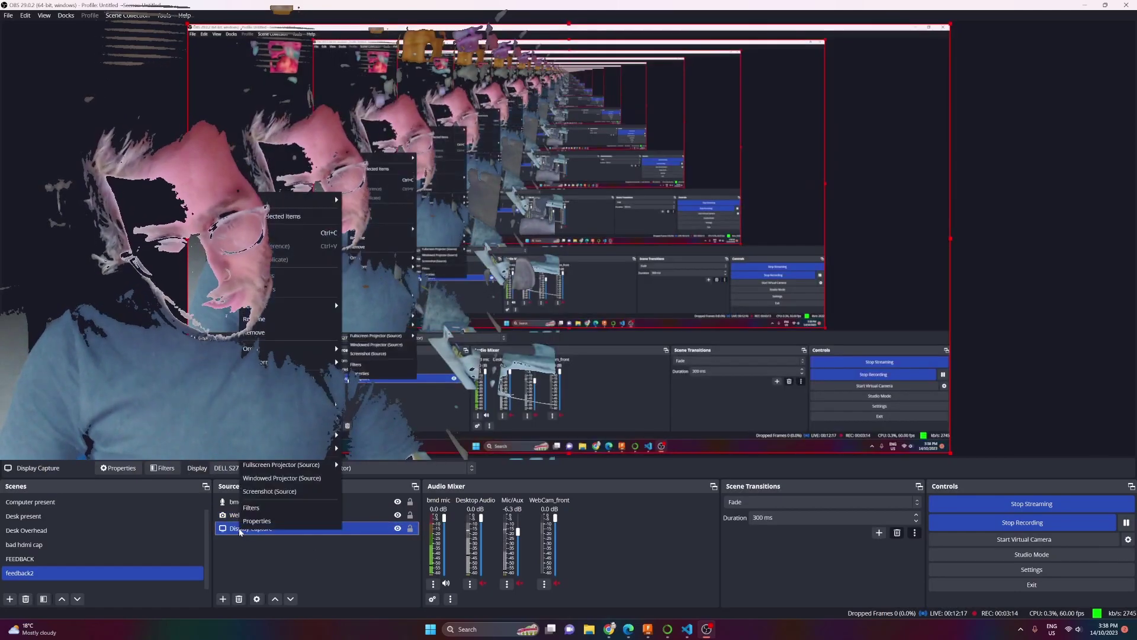
{"action": "left_click", "coordinate": [252, 507]}
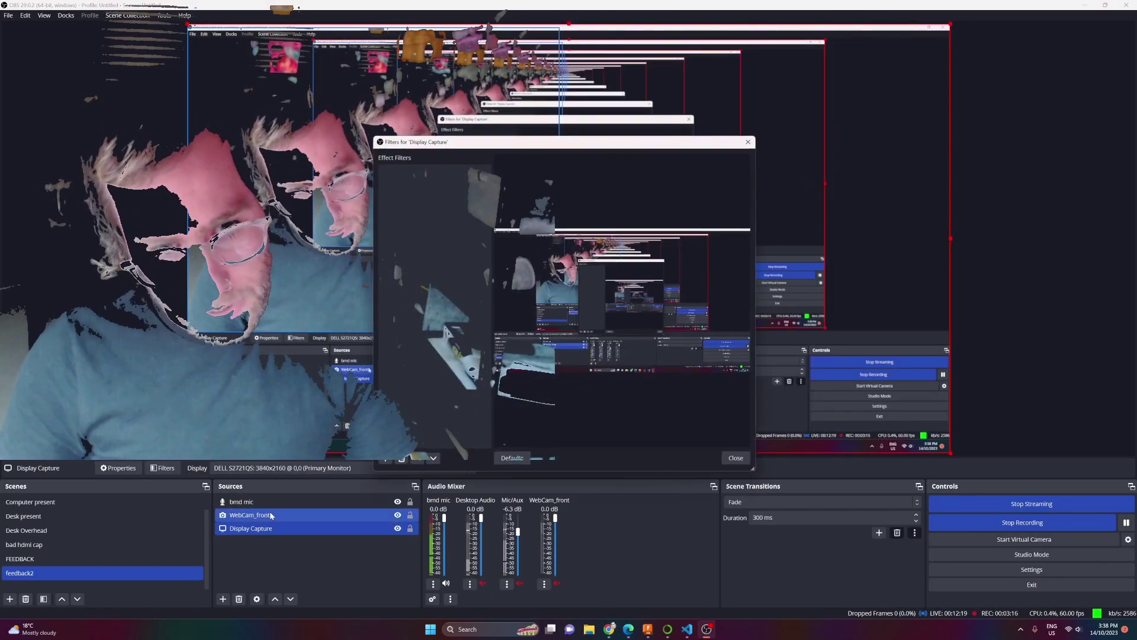
{"action": "left_click", "coordinate": [385, 460]}
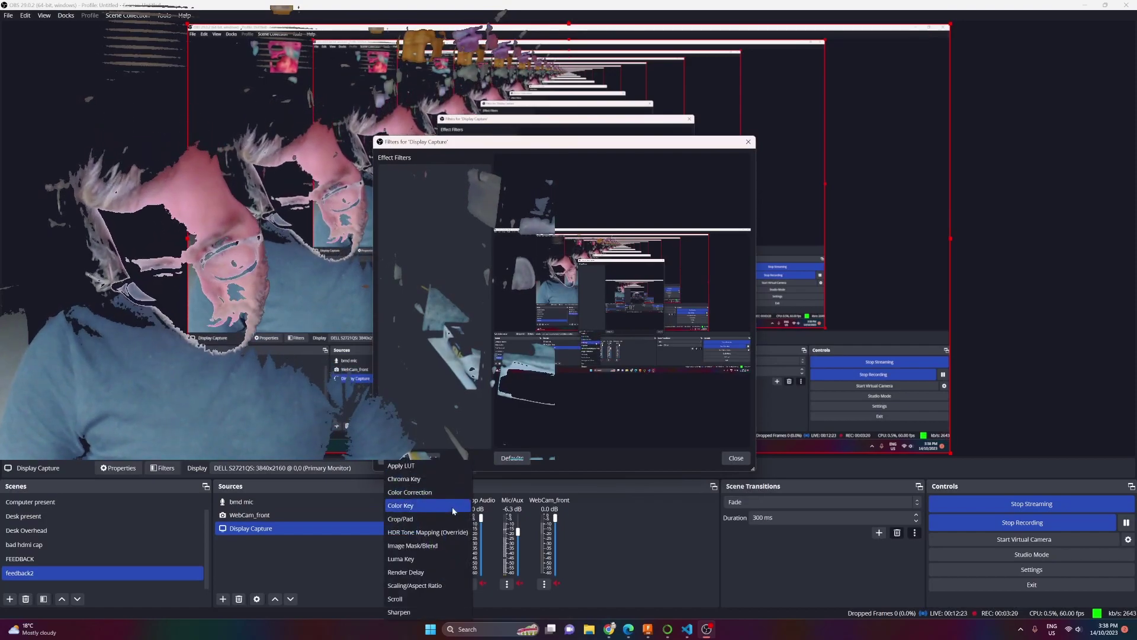
{"action": "left_click", "coordinate": [436, 499]}
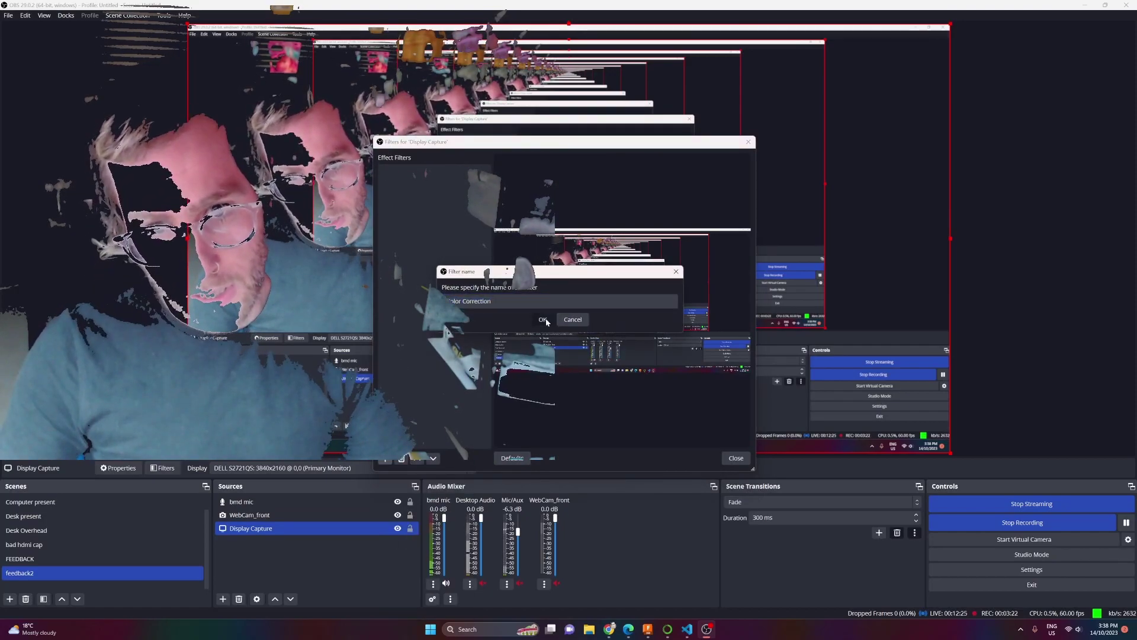
{"action": "key", "text": "Return"}
{"action": "left_click_drag", "start_coordinate": [506, 144], "coordinate": [839, 111]}
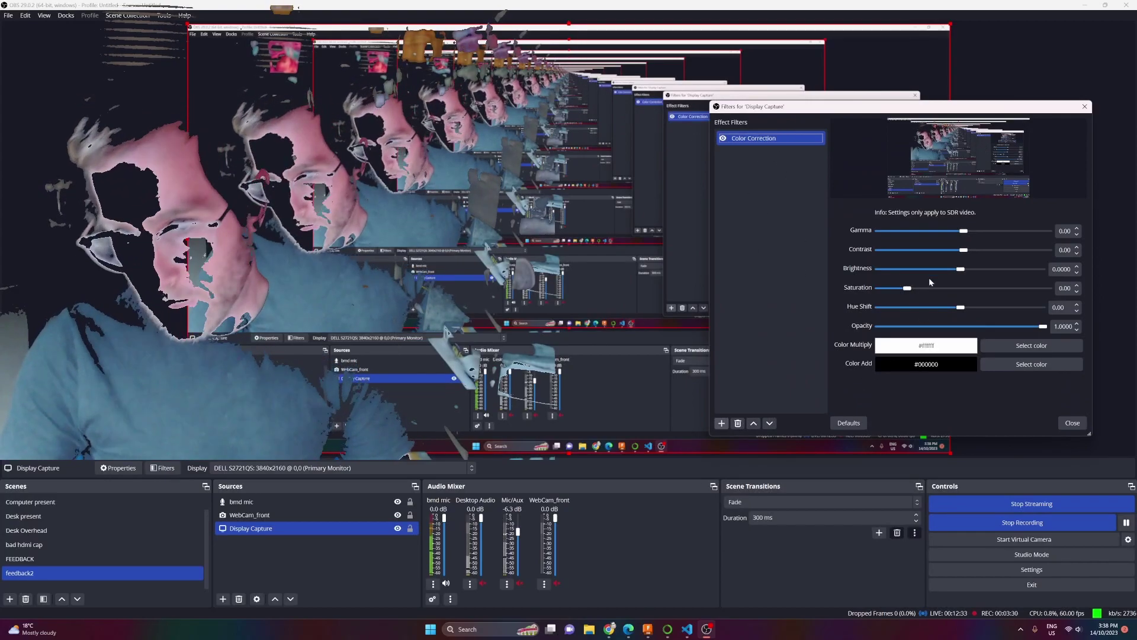
Step: Sweep the Color Correction filter's Hue Shift up to 180 and back, settling at -0.49
{"action": "left_click", "coordinate": [969, 309]}
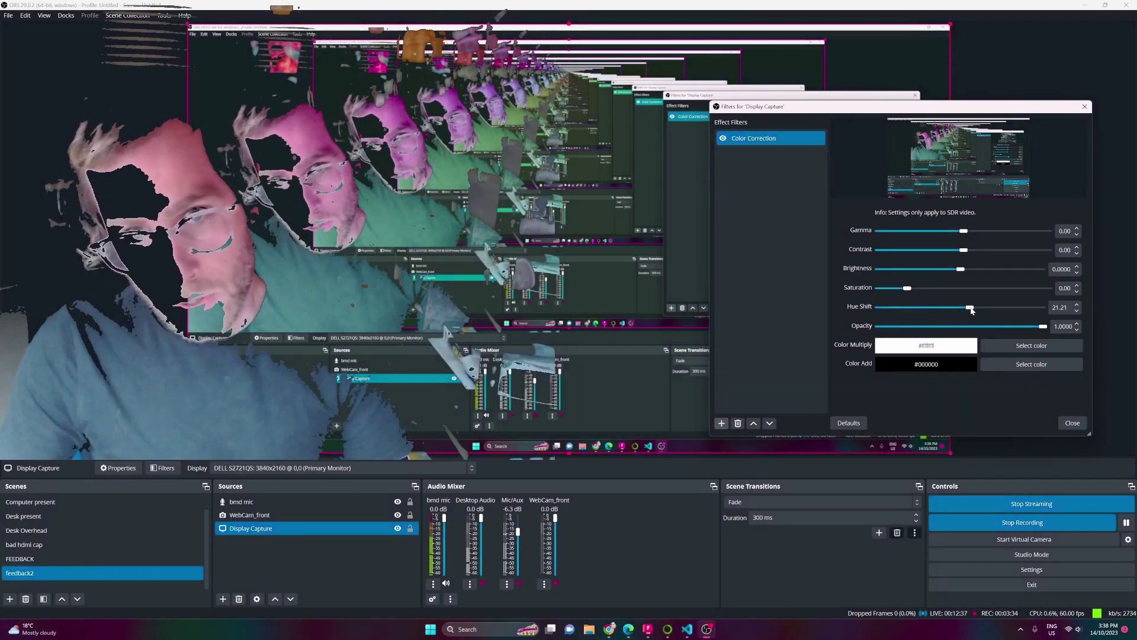
{"action": "left_click_drag", "start_coordinate": [973, 310], "coordinate": [1086, 329]}
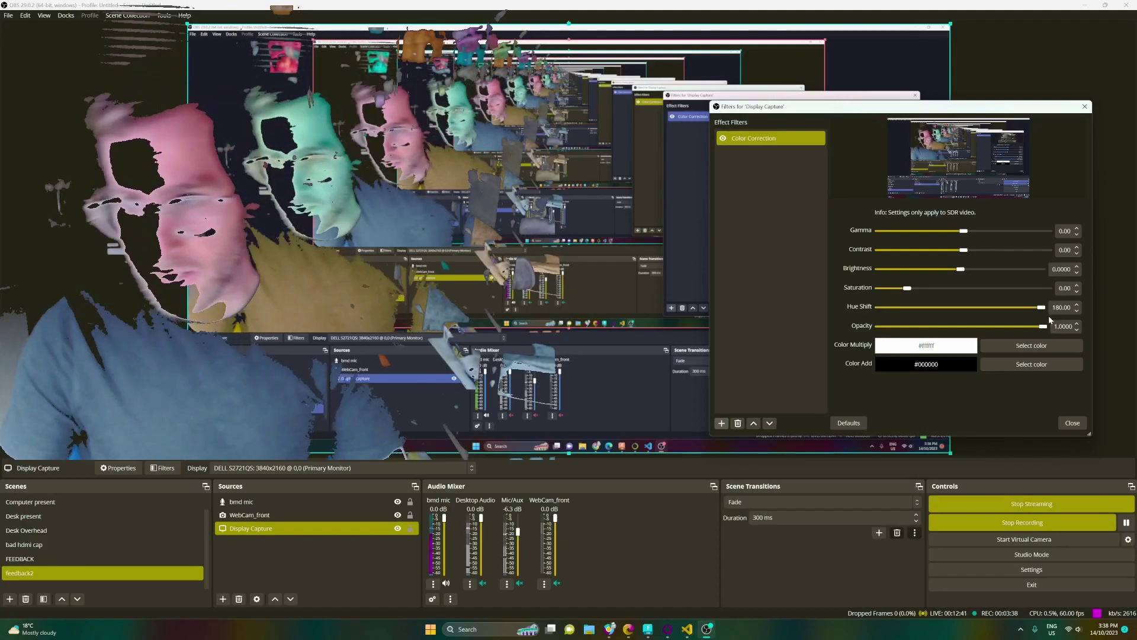
{"action": "left_click_drag", "start_coordinate": [1044, 310], "coordinate": [976, 308]}
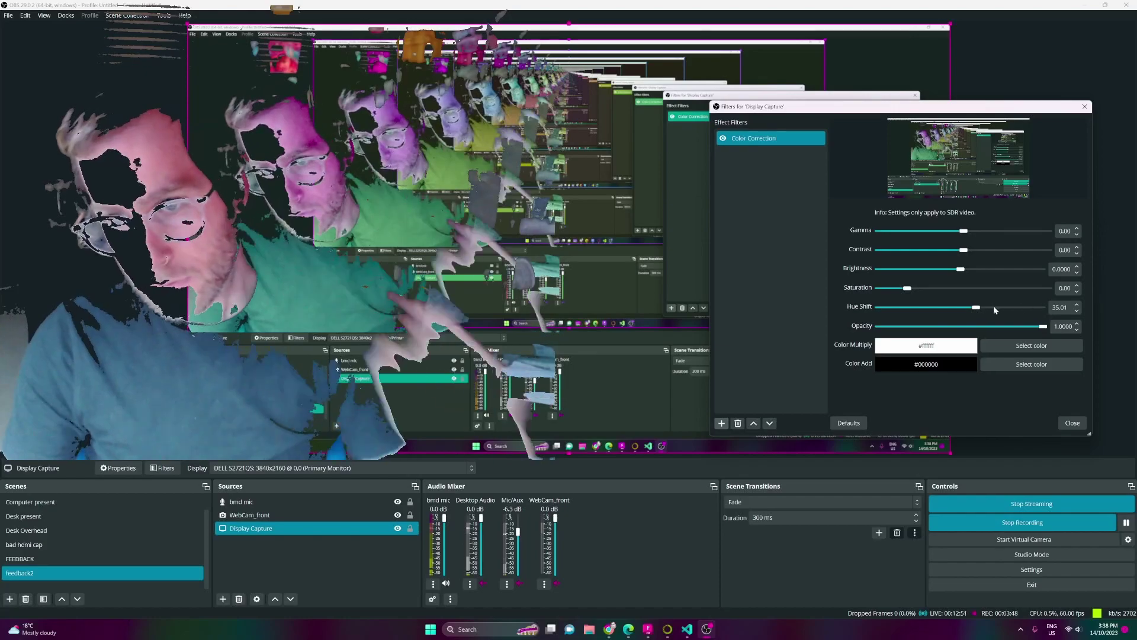
{"action": "left_click_drag", "start_coordinate": [977, 309], "coordinate": [964, 309]}
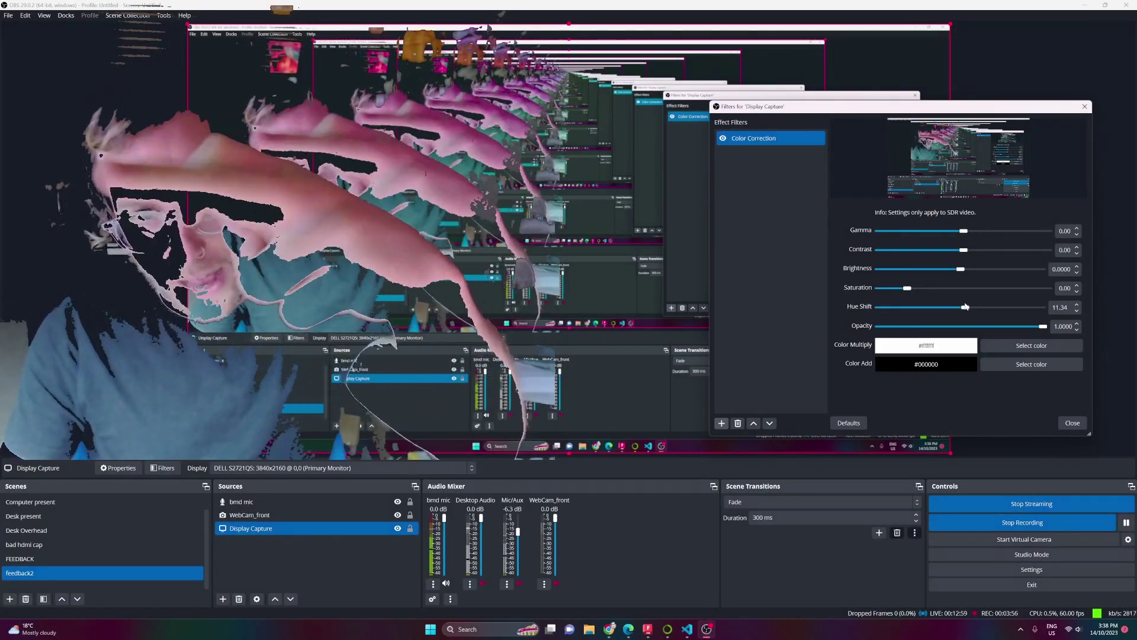
{"action": "mouse_move", "coordinate": [966, 306]}
{"action": "left_mouse_down"}
{"action": "mouse_move", "coordinate": [885, 306]}
{"action": "mouse_move", "coordinate": [962, 312]}
{"action": "left_mouse_up"}
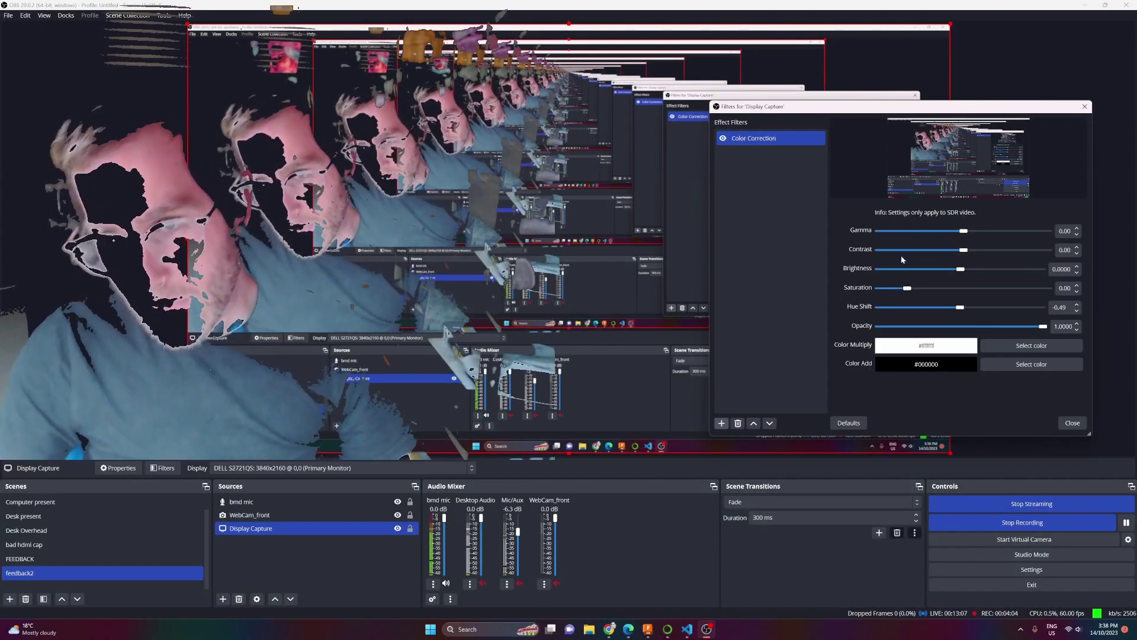
Step: Set the Color Correction filter's Saturation to 4.46, Contrast to 3.54, Brightness to -0.0356, Gamma to -0.39 and Hue Shift to -66.58, and close the filters
{"action": "left_click_drag", "start_coordinate": [908, 289], "coordinate": [1032, 290]}
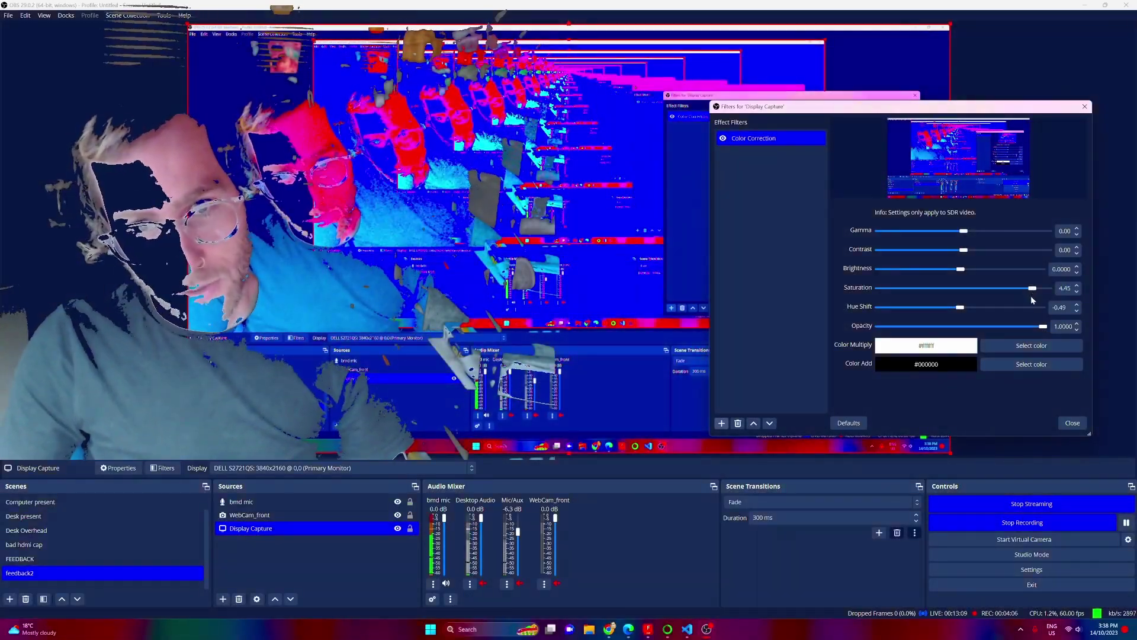
{"action": "left_click_drag", "start_coordinate": [961, 269], "coordinate": [1040, 269]}
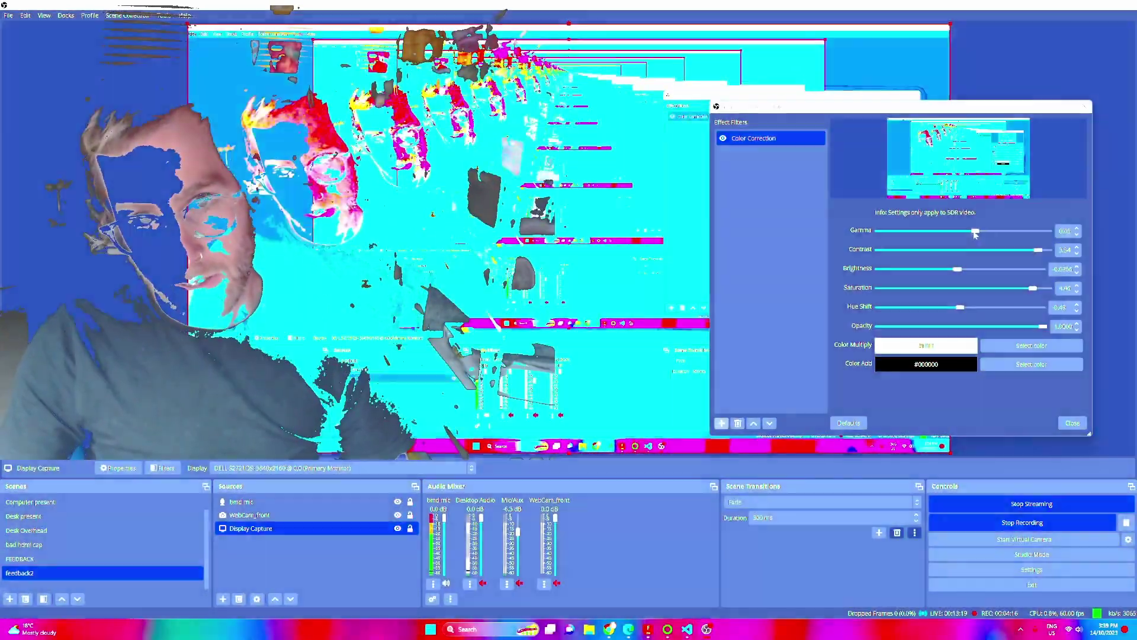
{"action": "left_click_drag", "start_coordinate": [971, 232], "coordinate": [954, 232]}
{"action": "left_click_drag", "start_coordinate": [960, 308], "coordinate": [929, 308]}
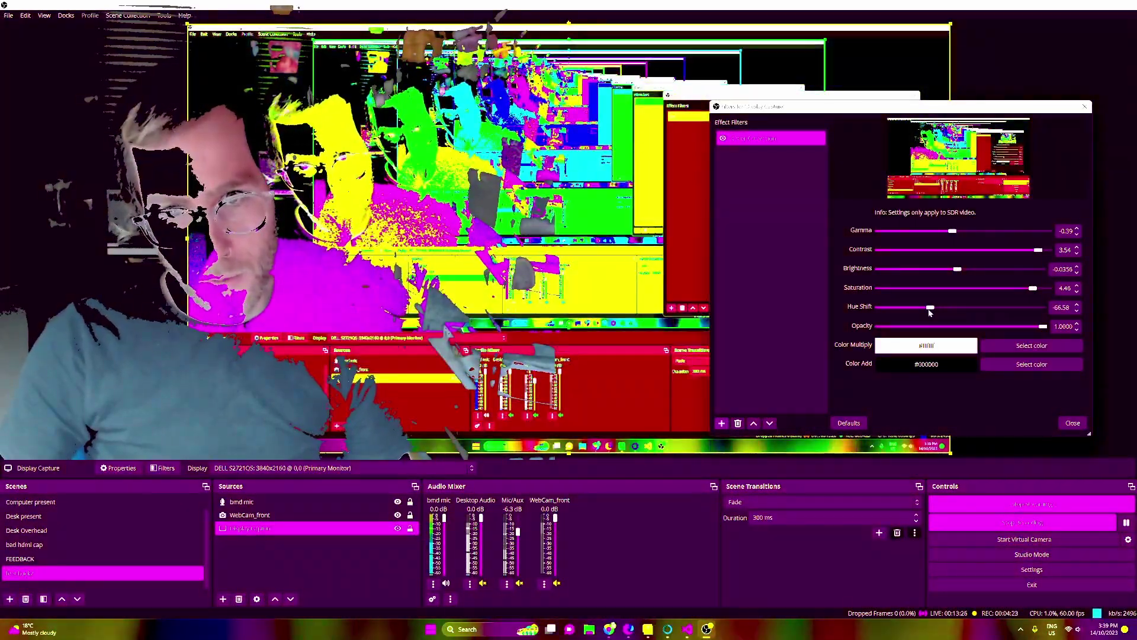
{"action": "left_click", "coordinate": [1072, 423]}
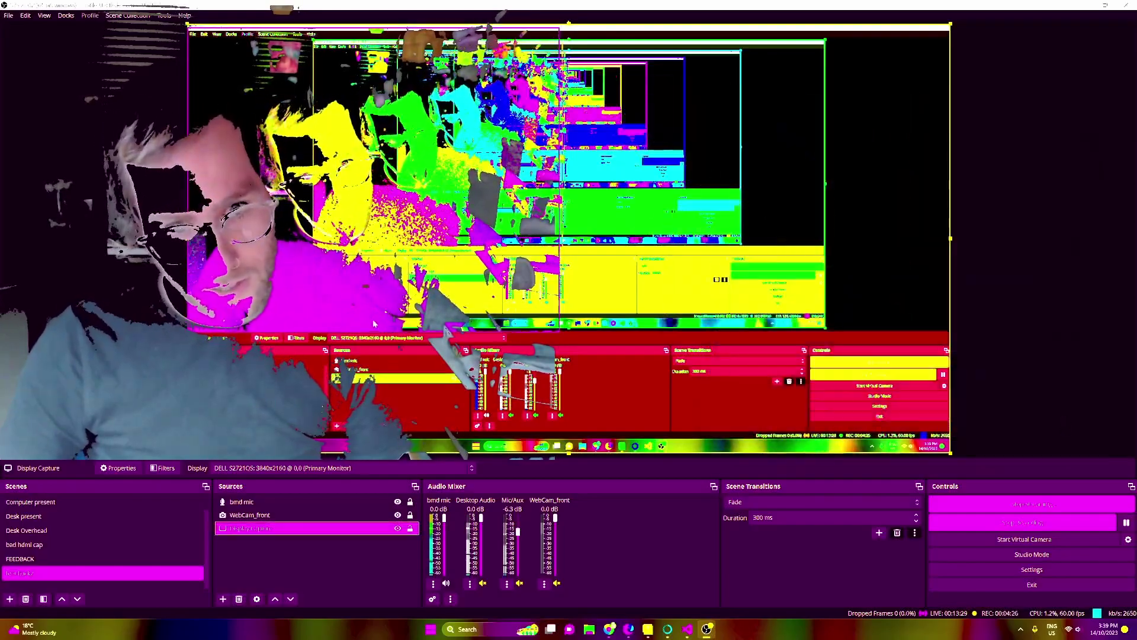
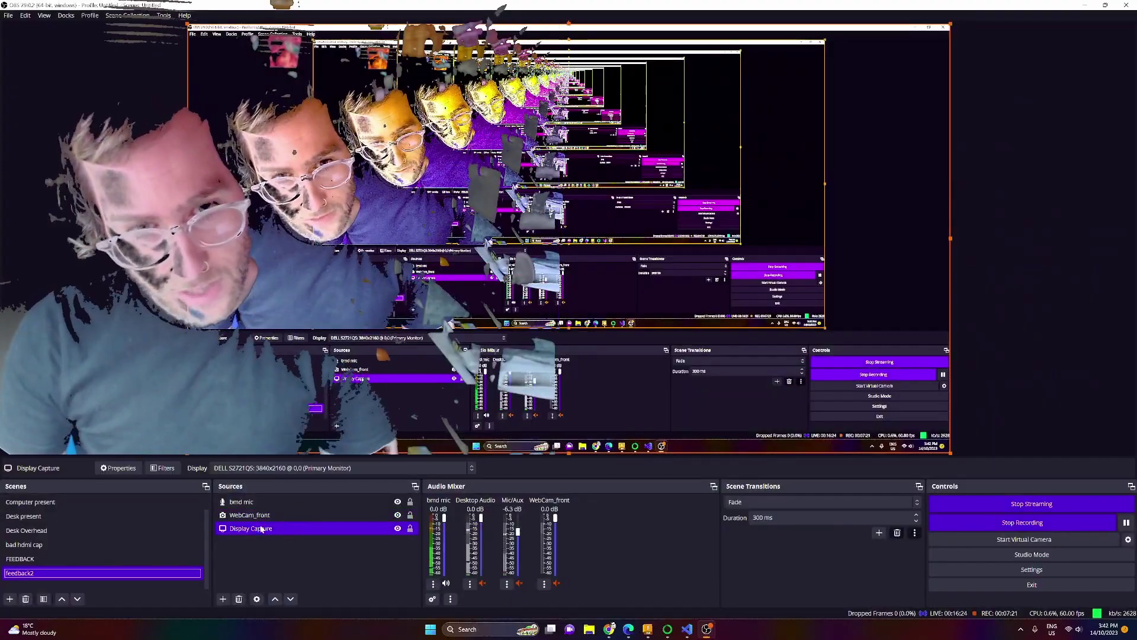
Step: Add a new Browser source to the feedback2 scene, keeping its default name, and move its properties window clear of the overlapping images
{"action": "left_click", "coordinate": [223, 599]}
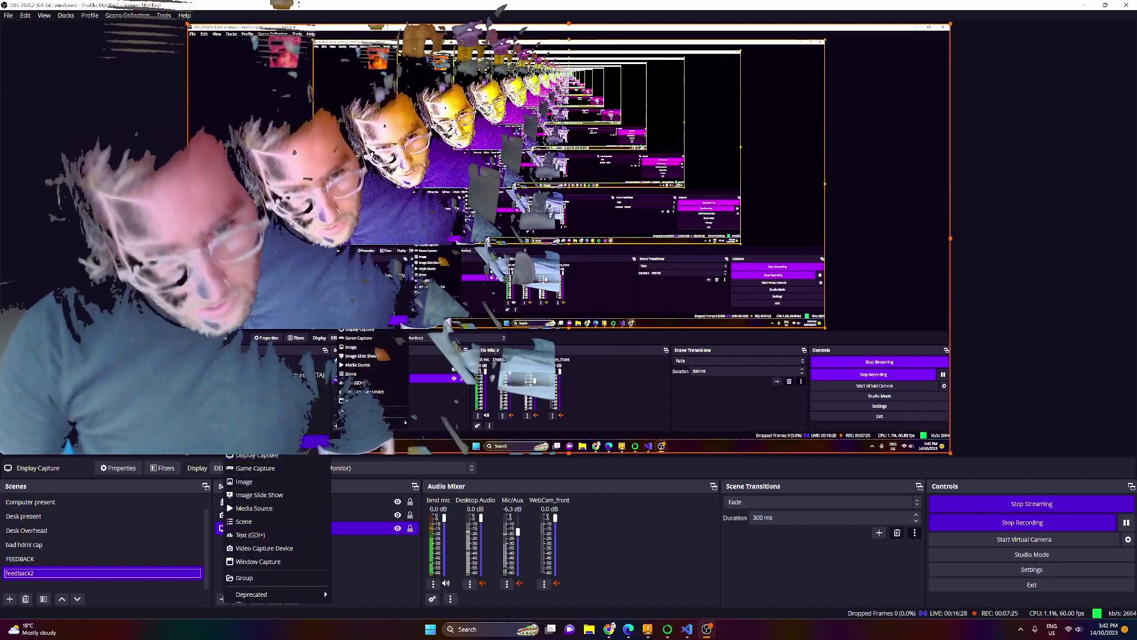
{"action": "left_click", "coordinate": [254, 455]}
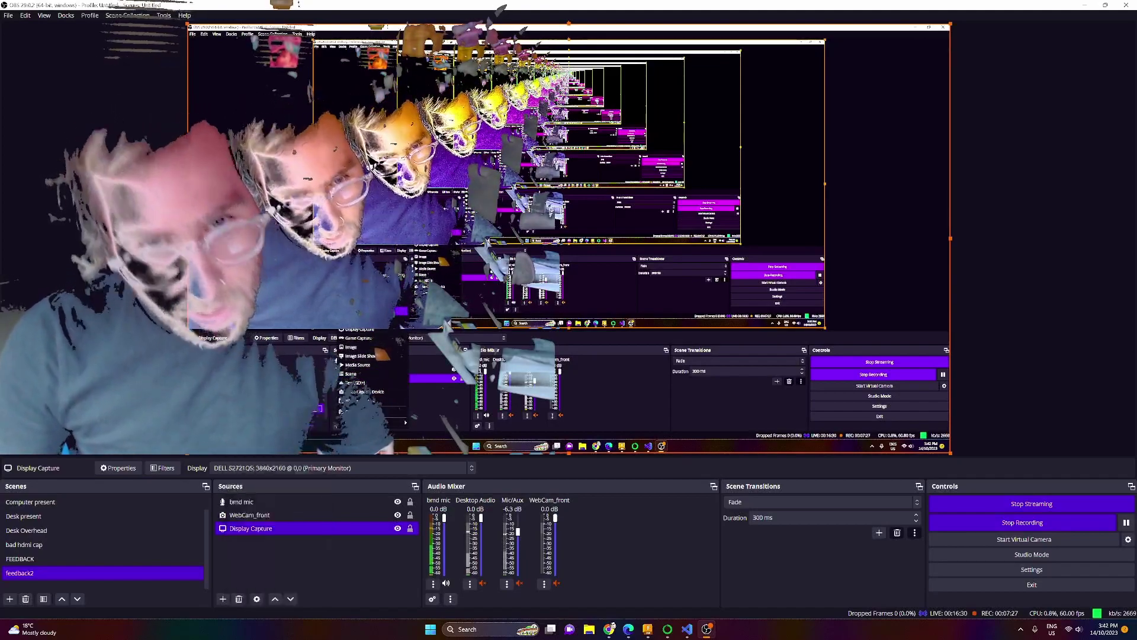
{"action": "left_click_drag", "start_coordinate": [568, 238], "coordinate": [748, 161]}
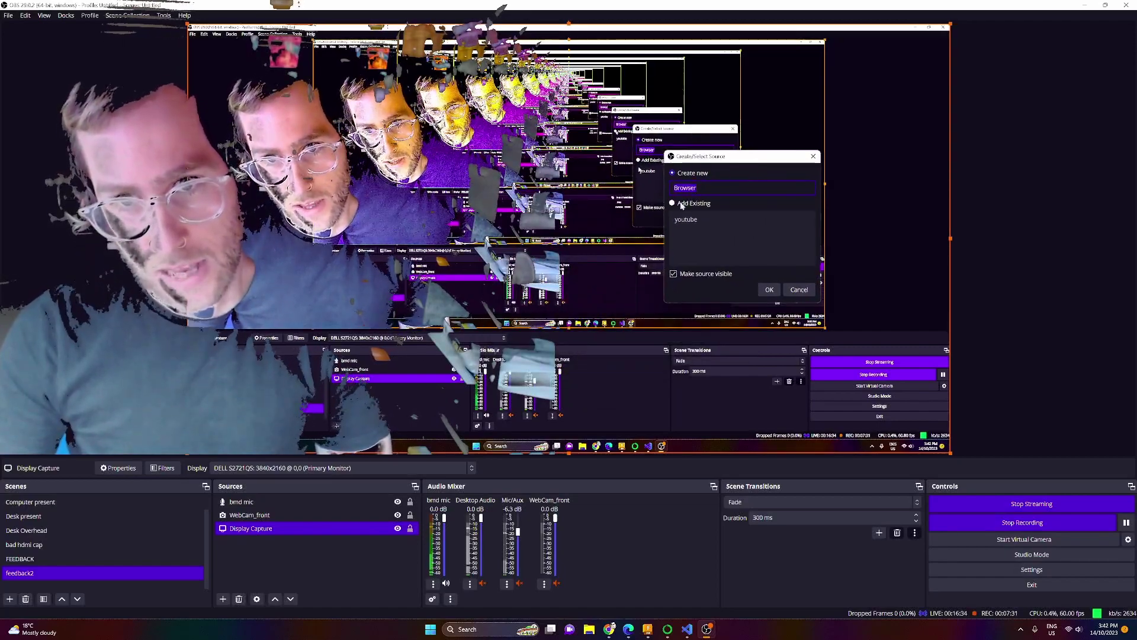
{"action": "left_click", "coordinate": [769, 290]}
{"action": "left_click_drag", "start_coordinate": [561, 180], "coordinate": [752, 99]}
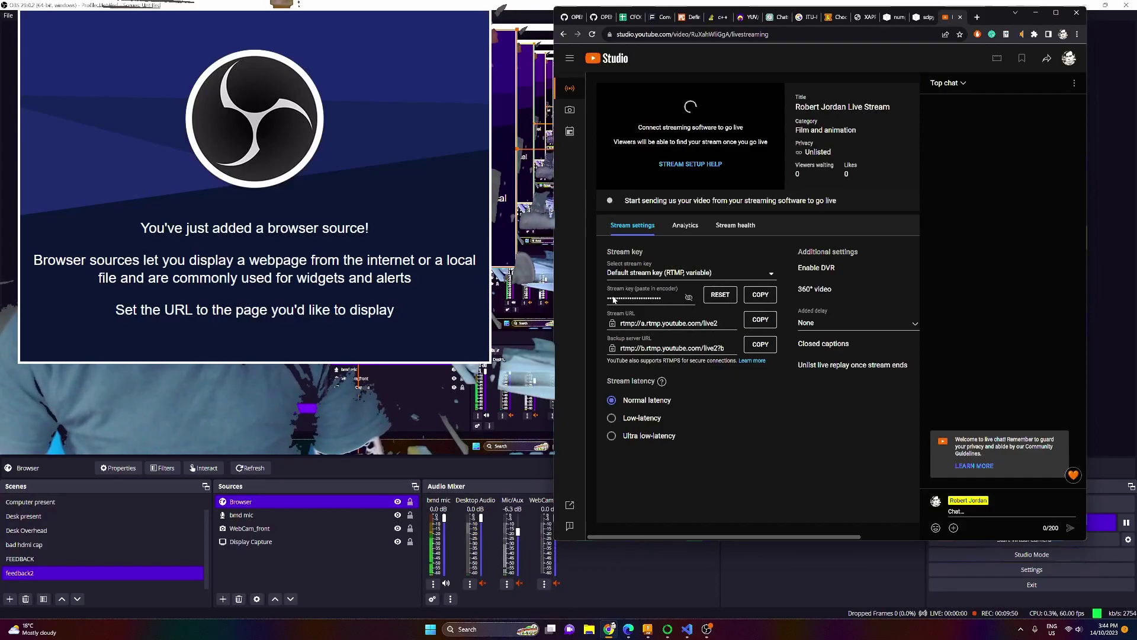
Step: Copy the stream key from YouTube Studio, return to OBS and dismiss the Browser source's properties
{"action": "left_click", "coordinate": [761, 296]}
{"action": "key", "text": "alt+Tab"}
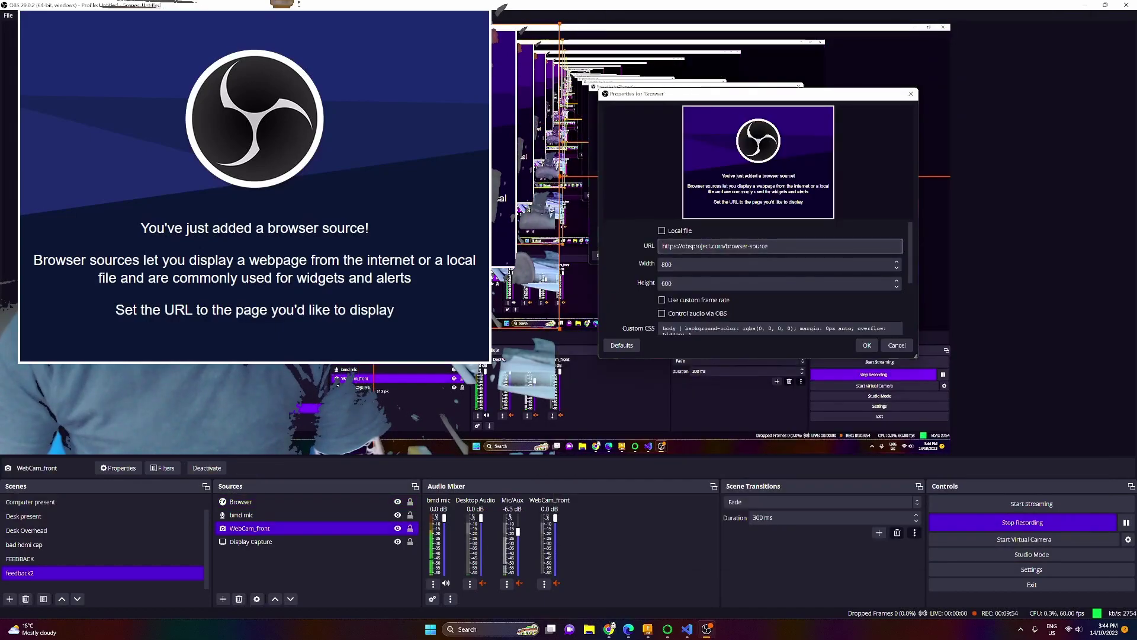
{"action": "scroll", "coordinate": [780, 279], "scroll_direction": "down", "scroll_amount": 1}
{"action": "scroll", "coordinate": [780, 278], "scroll_direction": "up", "scroll_amount": 1}
{"action": "scroll", "coordinate": [781, 278], "scroll_direction": "down", "scroll_amount": 1}
{"action": "scroll", "coordinate": [780, 278], "scroll_direction": "up", "scroll_amount": 1}
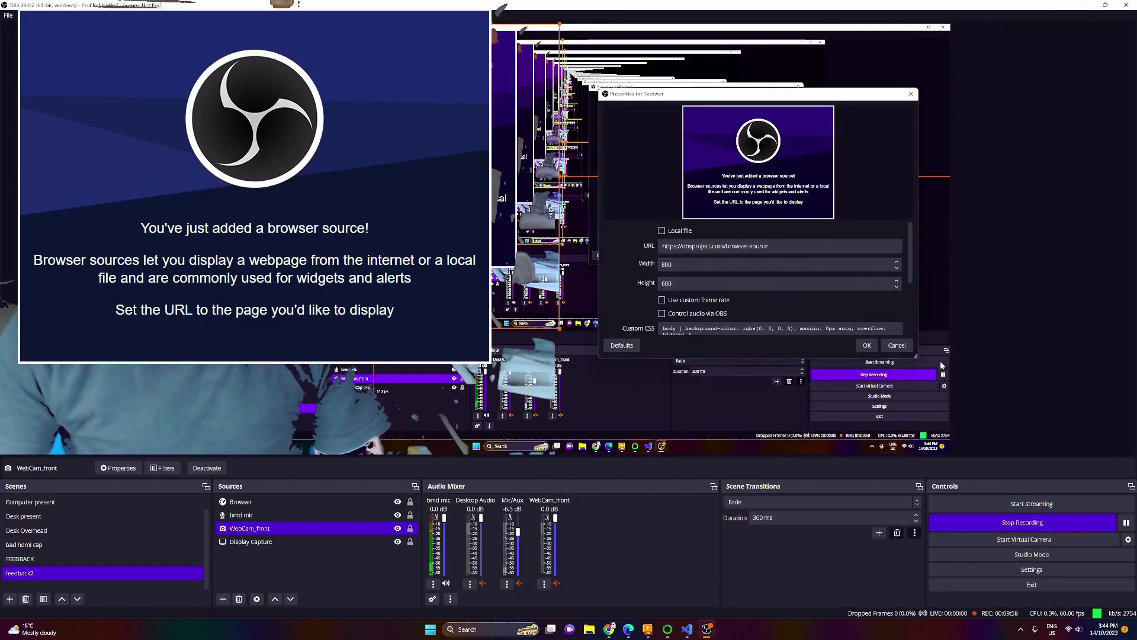
{"action": "left_click", "coordinate": [897, 347]}
Step: Open the Stream settings, move the window clear of the browser image and keep YouTube - RTMPS as the service
{"action": "left_click", "coordinate": [1012, 568]}
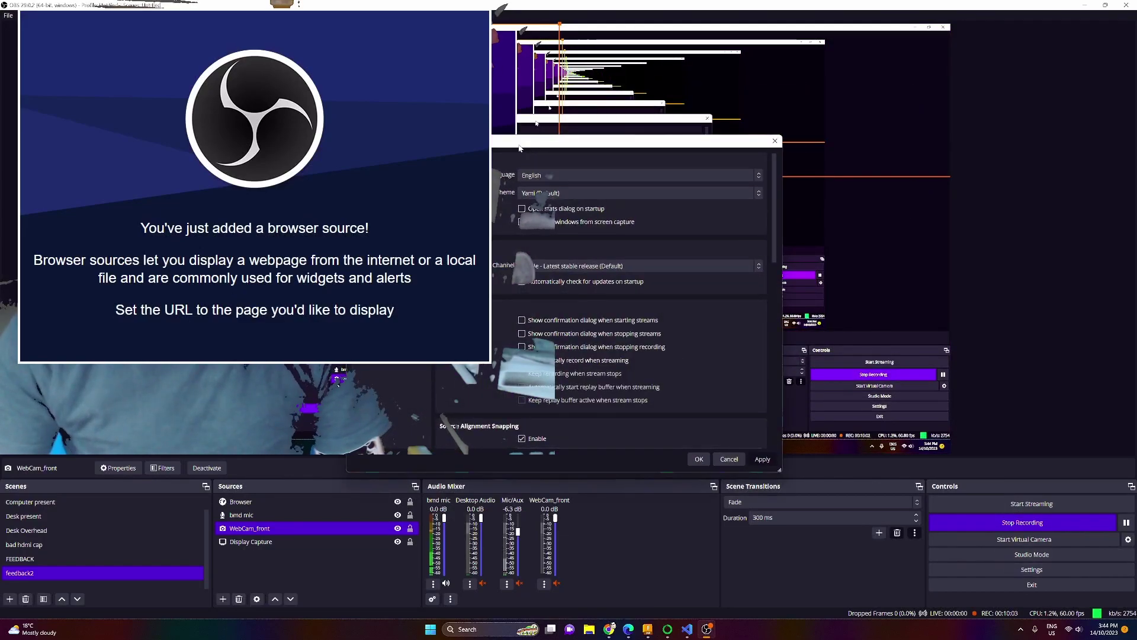
{"action": "left_click_drag", "start_coordinate": [520, 148], "coordinate": [718, 148]}
{"action": "left_click", "coordinate": [590, 179]}
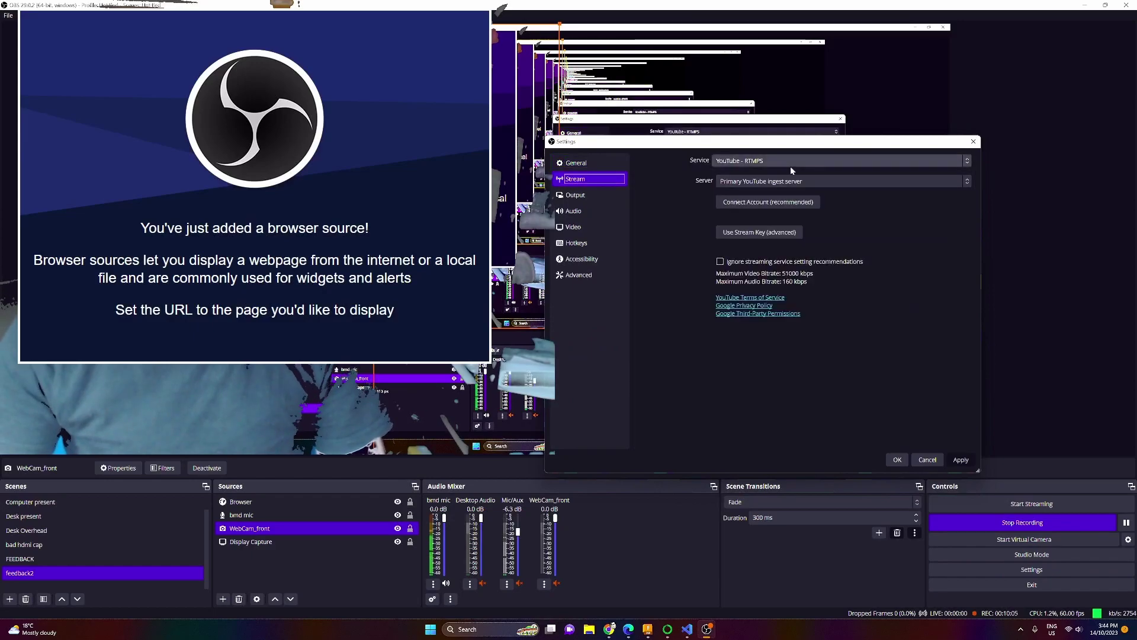
{"action": "left_click", "coordinate": [737, 162]}
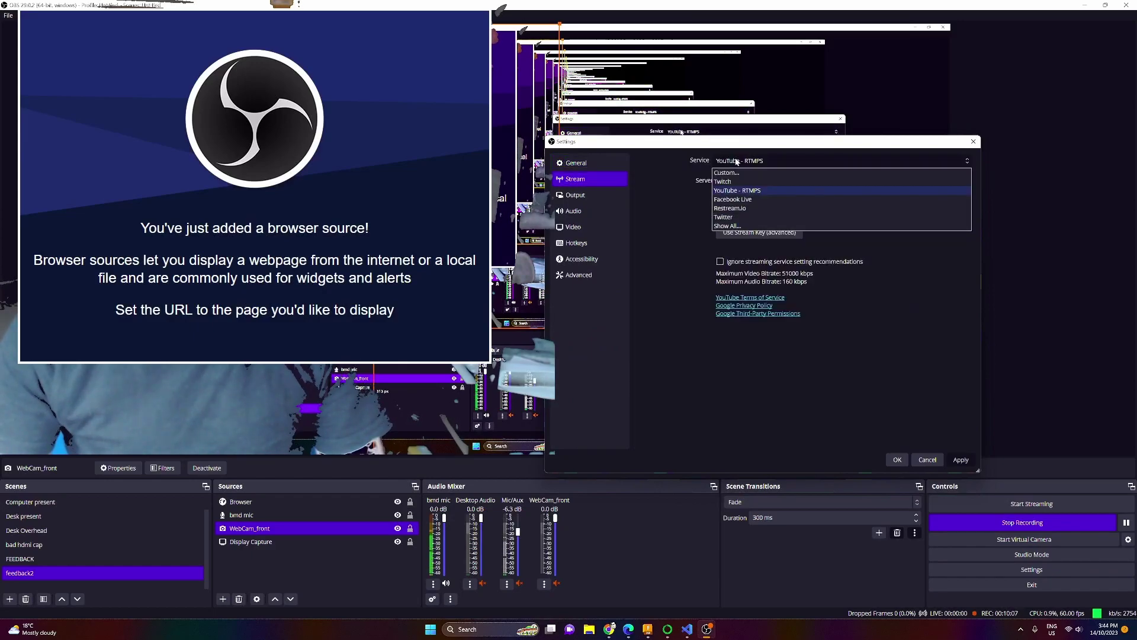
{"action": "left_click", "coordinate": [737, 161]}
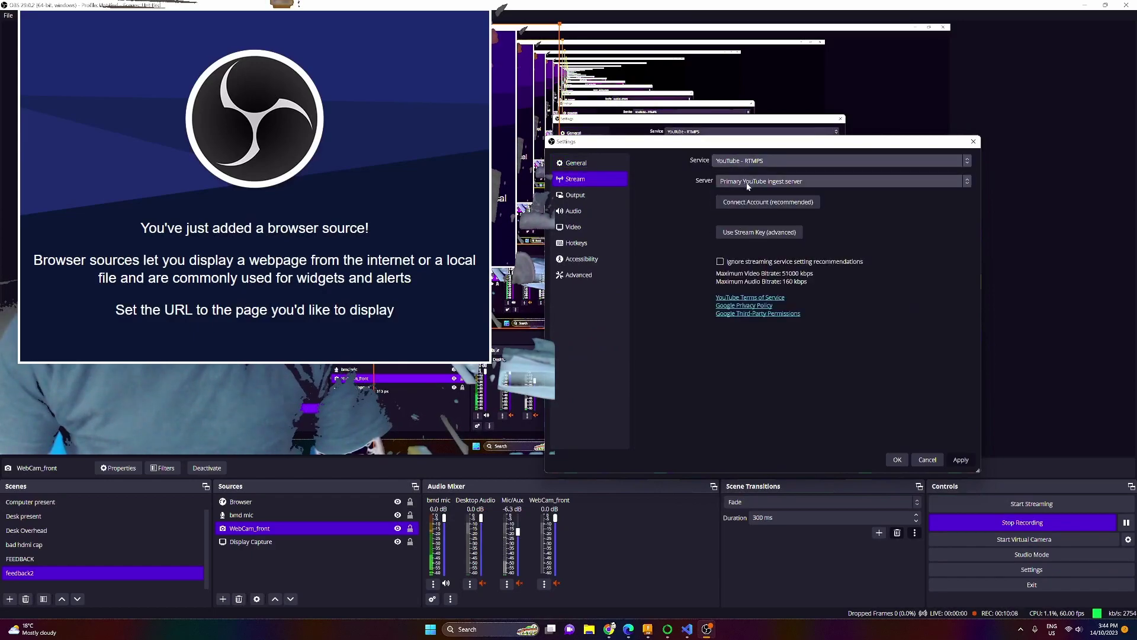
Step: Replace the stream key with the one copied from YouTube Studio, save the settings and start streaming
{"action": "left_click", "coordinate": [732, 235]}
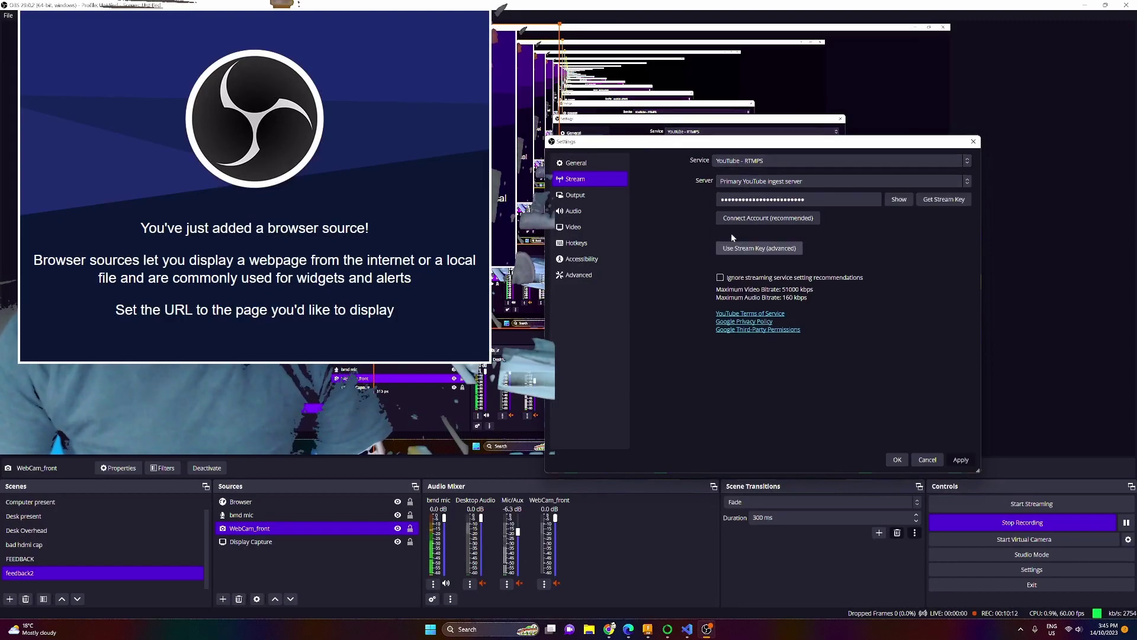
{"action": "left_click", "coordinate": [844, 194]}
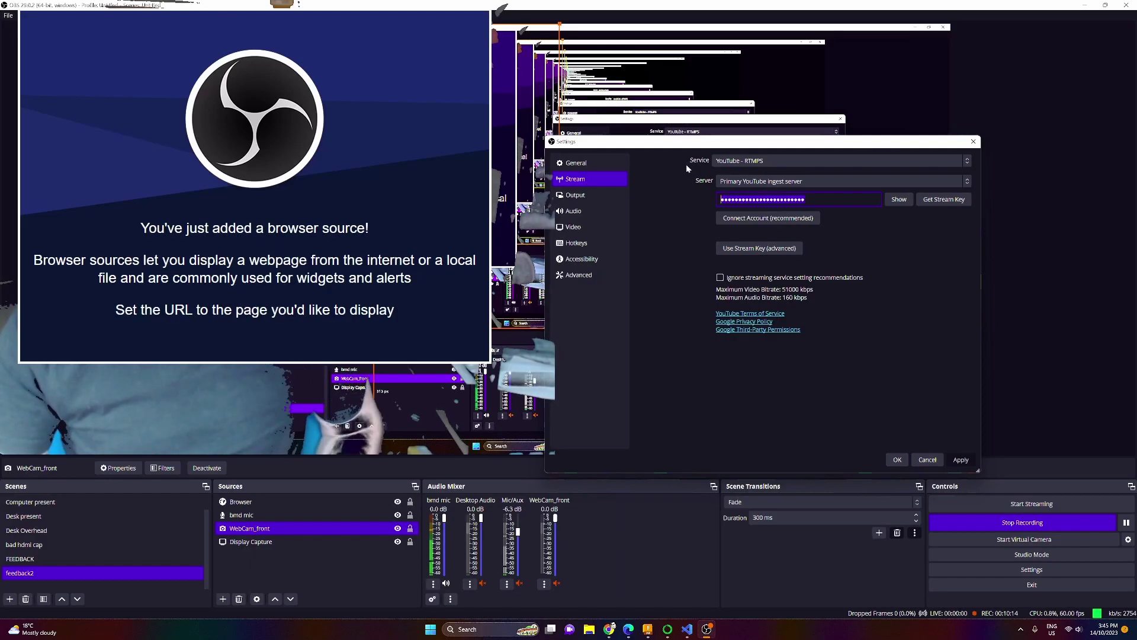
{"action": "key", "text": "ctrl+v"}
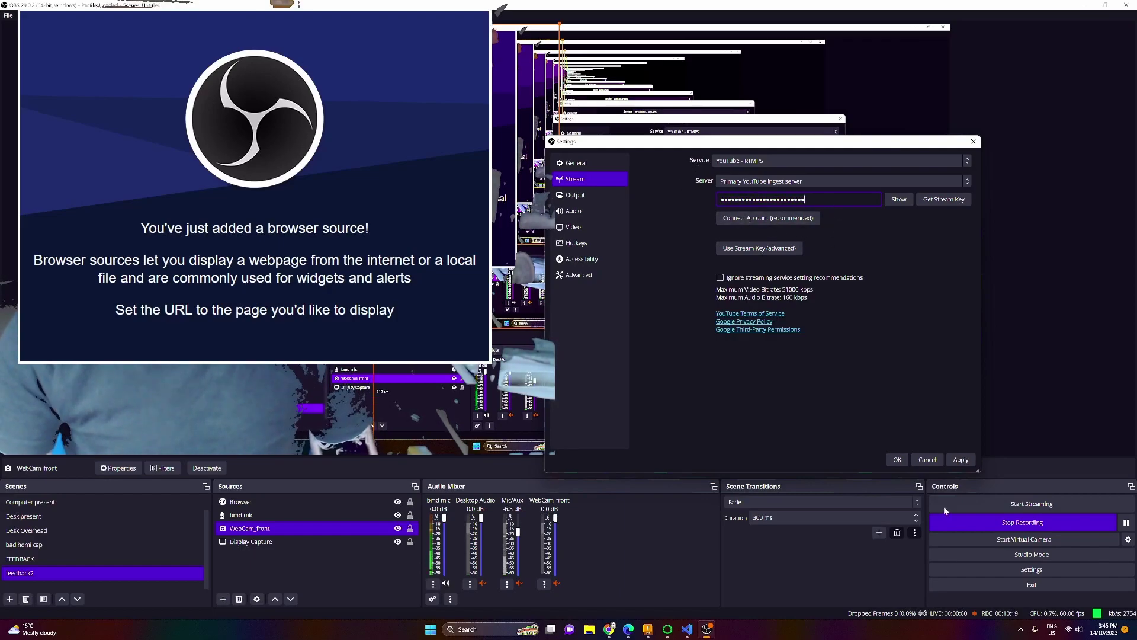
{"action": "left_click", "coordinate": [961, 463]}
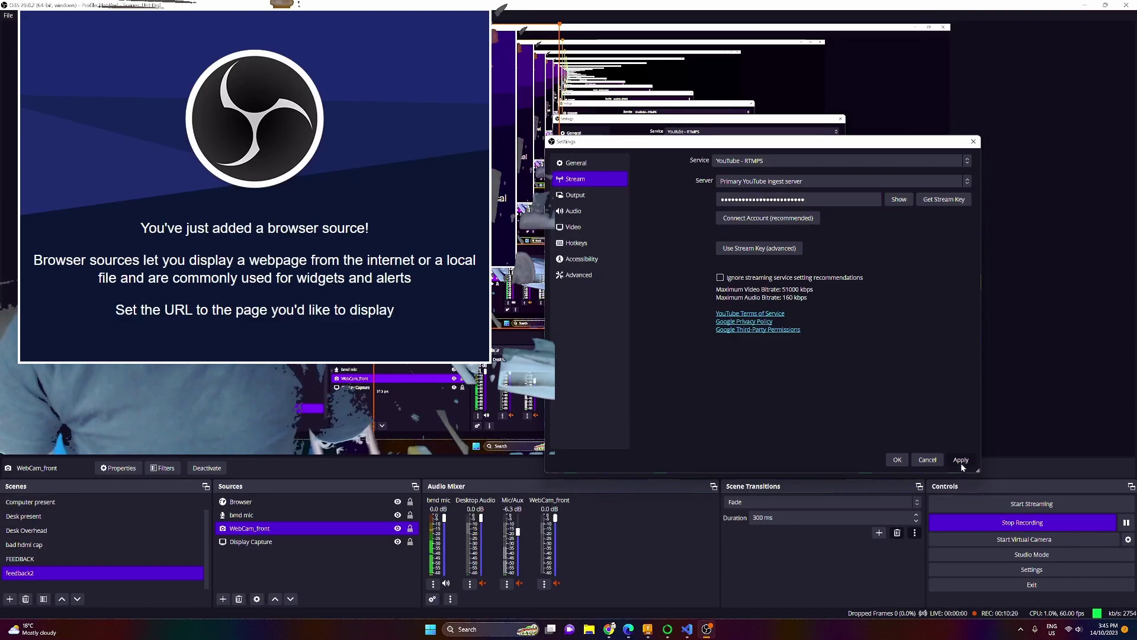
{"action": "left_click", "coordinate": [896, 460]}
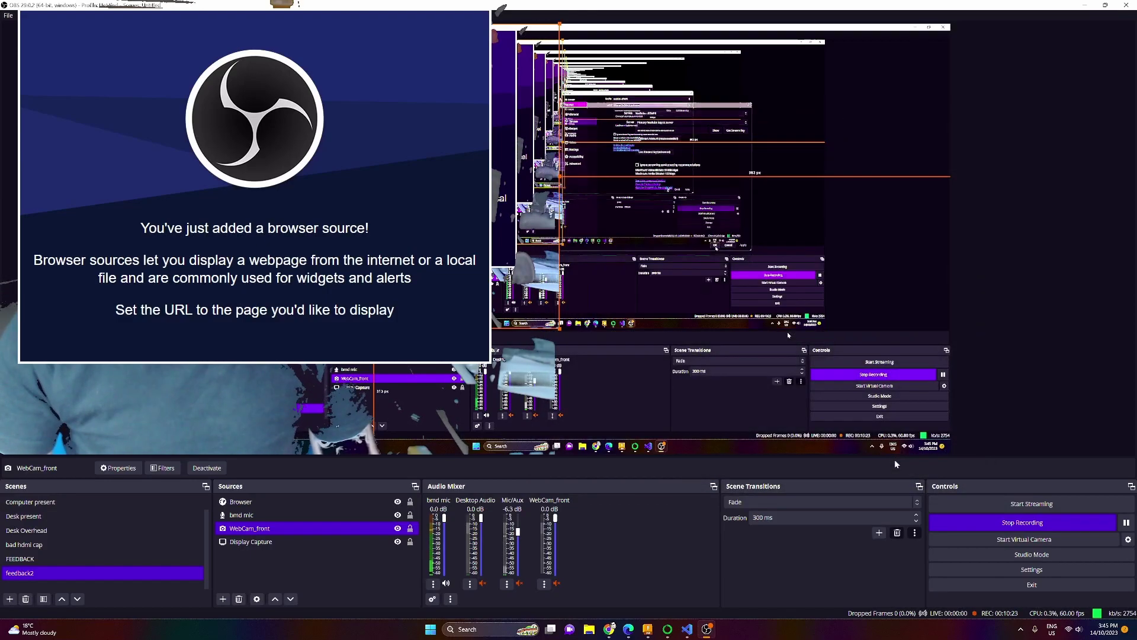
{"action": "left_click", "coordinate": [980, 503]}
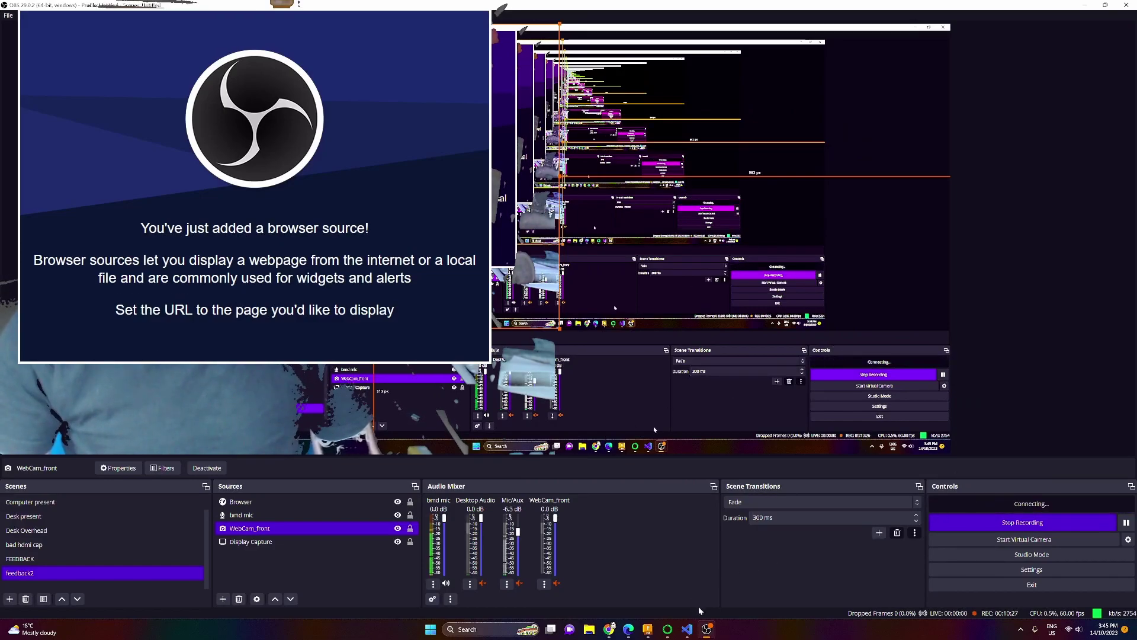
Step: Switch to YouTube Studio in Chrome and copy the video URL from the live stream preview
{"action": "left_click", "coordinate": [611, 630]}
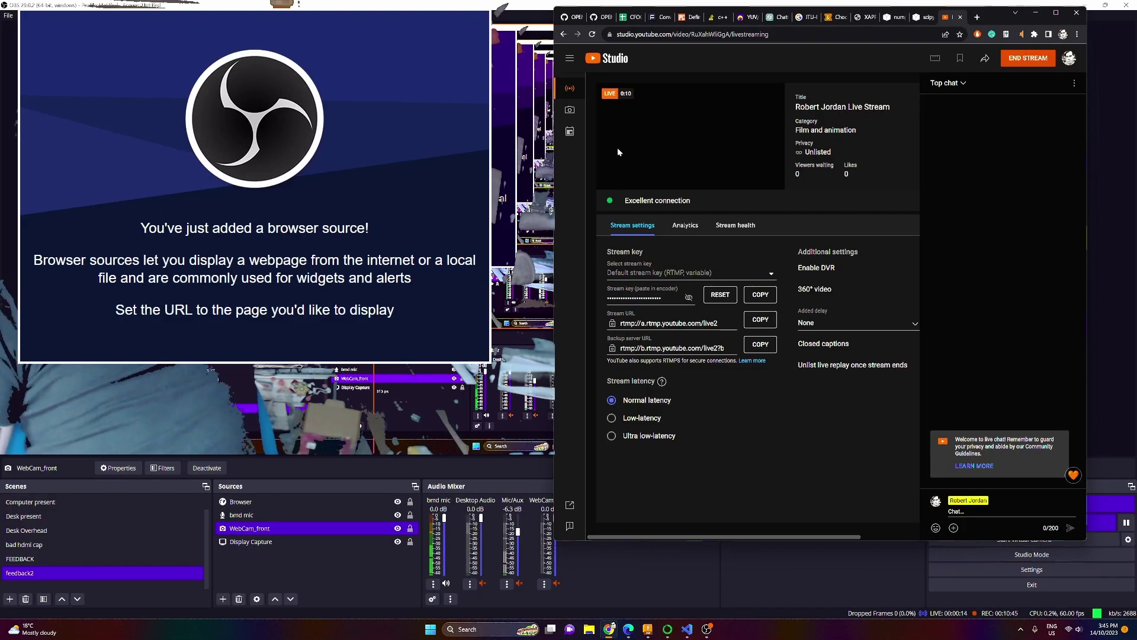
{"action": "right_click", "coordinate": [665, 133]}
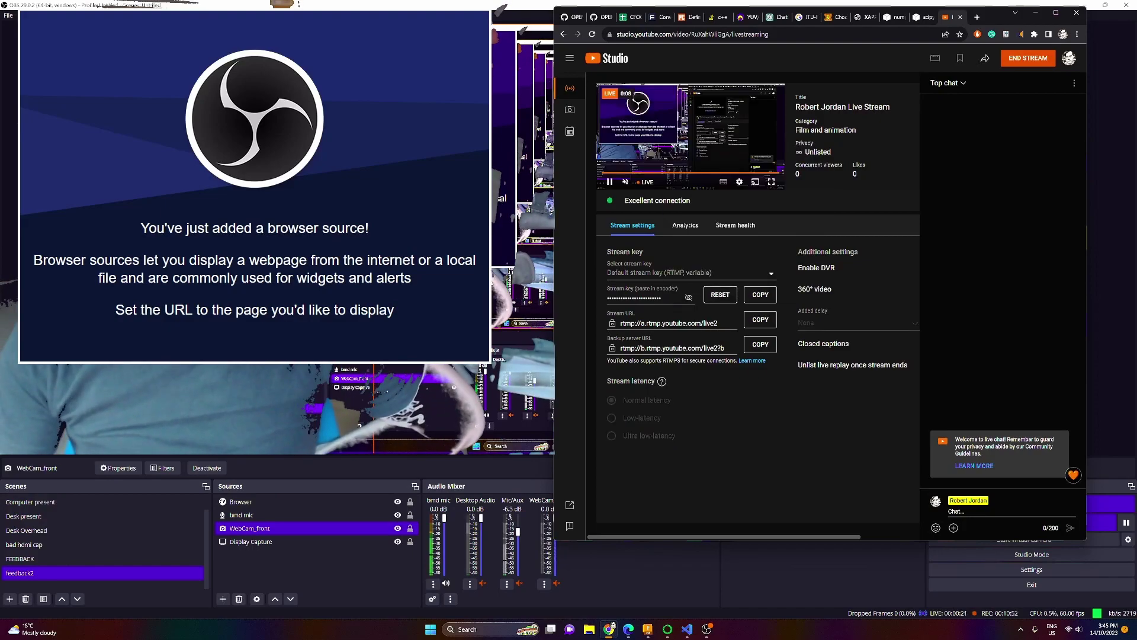
{"action": "right_click", "coordinate": [684, 139]}
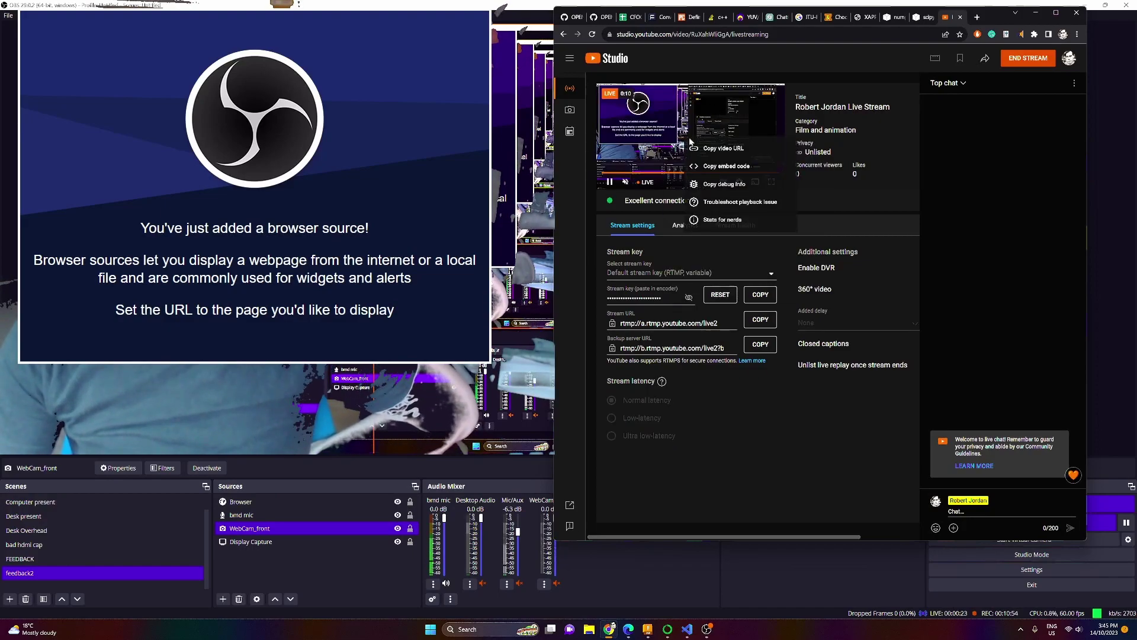
{"action": "left_click", "coordinate": [723, 148]}
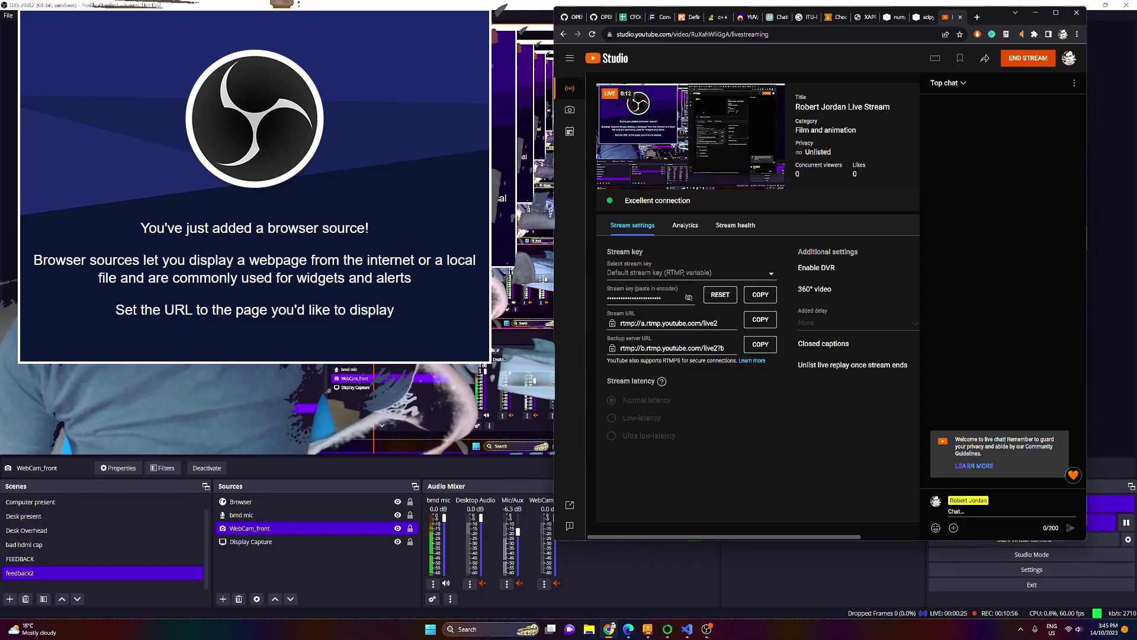
{"action": "left_click", "coordinate": [251, 541]}
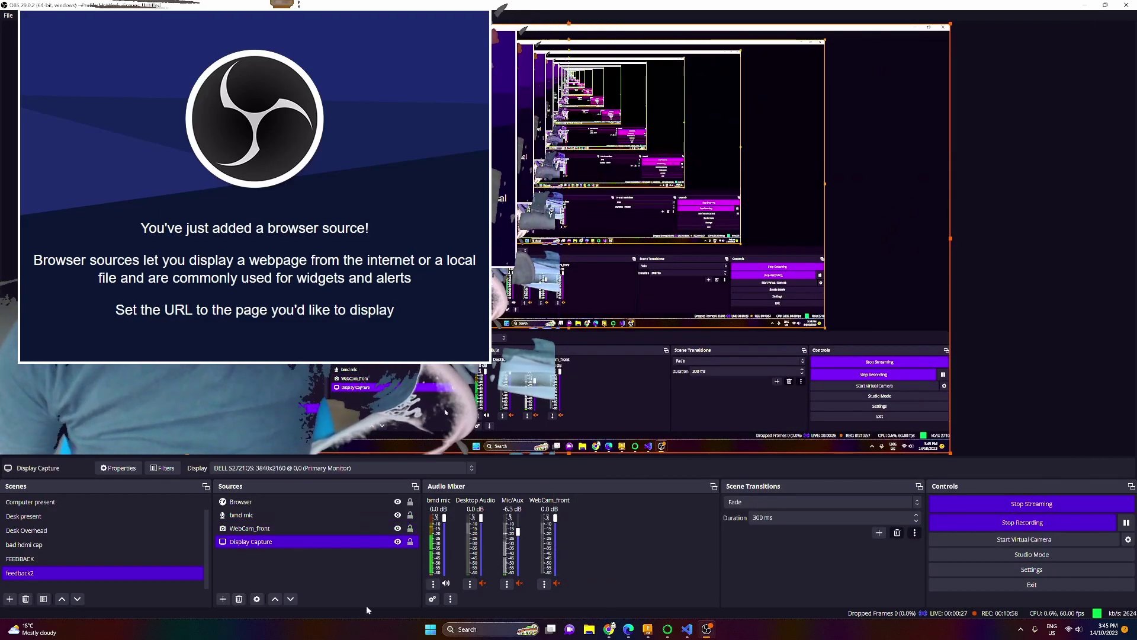
{"action": "double_click", "coordinate": [259, 542]}
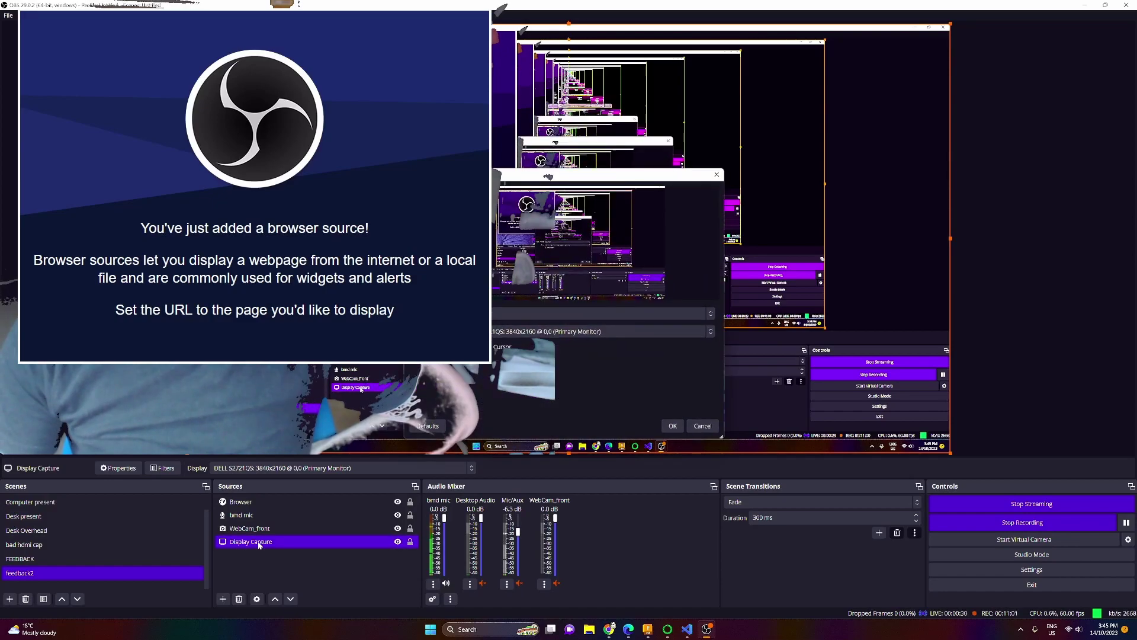
{"action": "left_click", "coordinate": [704, 428]}
Step: Set the Browser source's URL to the copied youtu.be link of the live stream and confirm its properties
{"action": "double_click", "coordinate": [243, 502]}
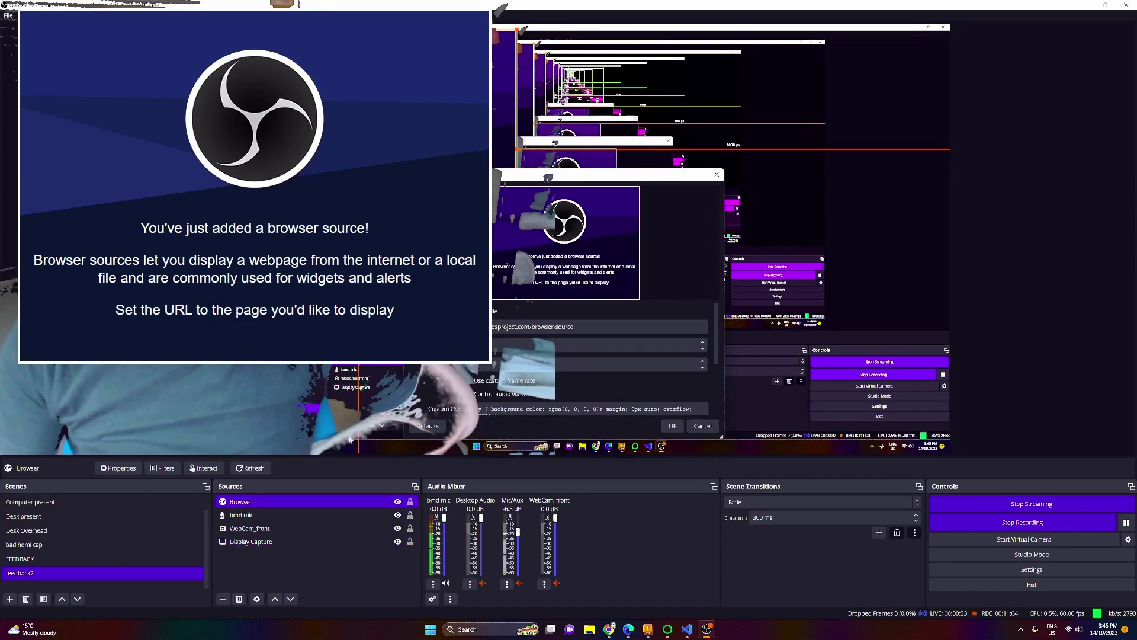
{"action": "key", "text": "ctrl+a"}
{"action": "type", "text": "https://youtu.be/RuXahWIlGgA"}
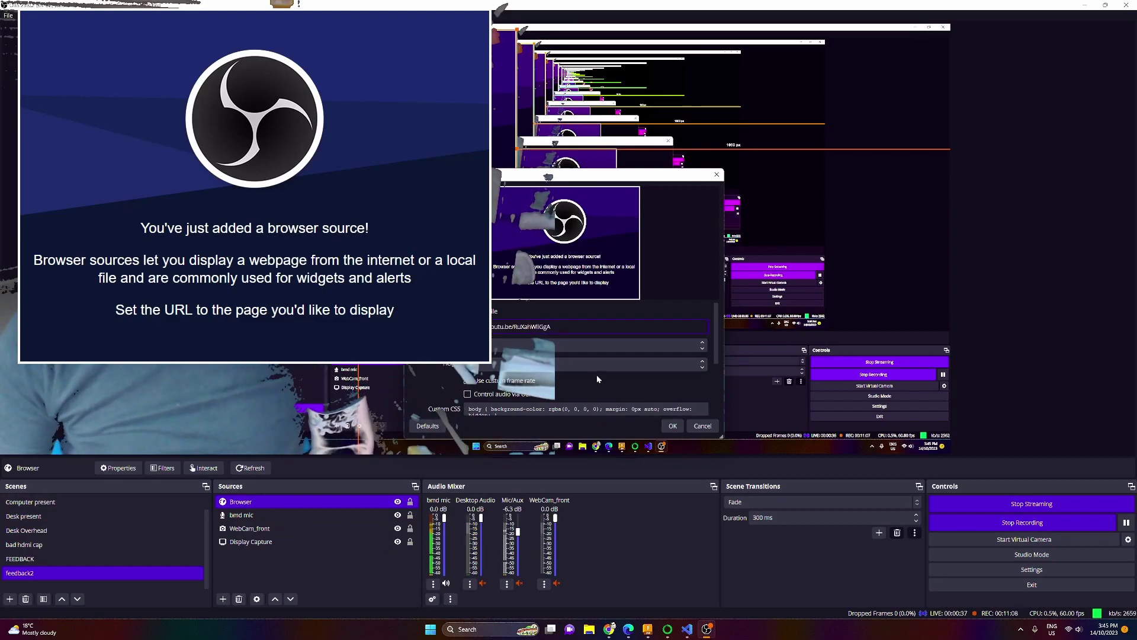
{"action": "scroll", "coordinate": [637, 388], "scroll_direction": "down", "scroll_amount": 3}
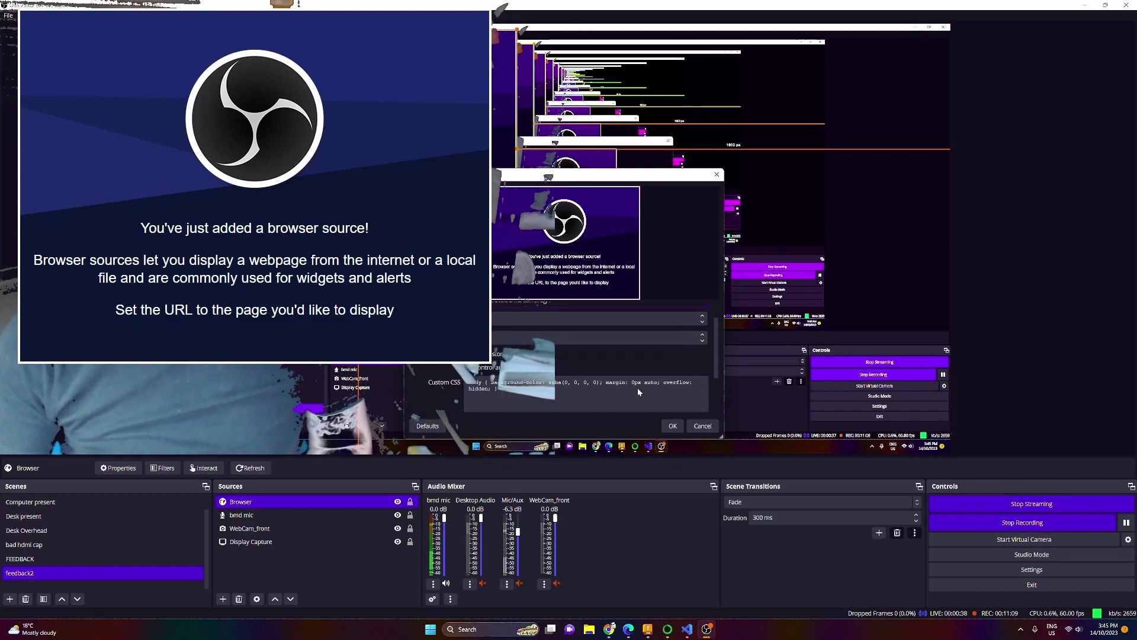
{"action": "left_click", "coordinate": [673, 426]}
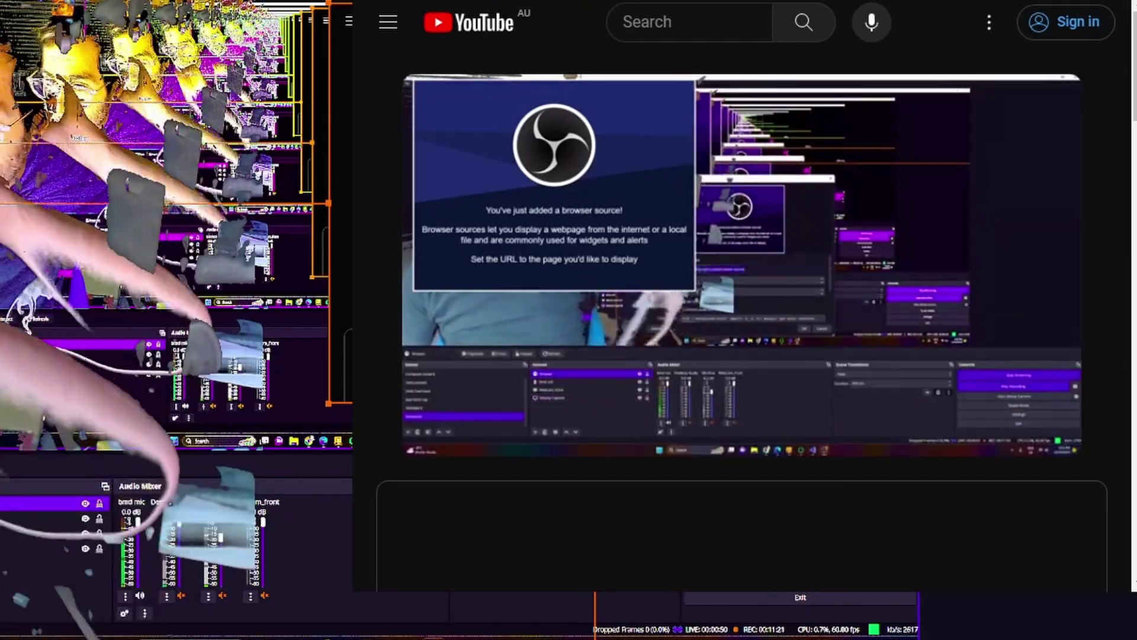
Step: Add a Crop/Pad effect filter to the Browser source, keeping the default filter name
{"action": "right_click", "coordinate": [237, 501]}
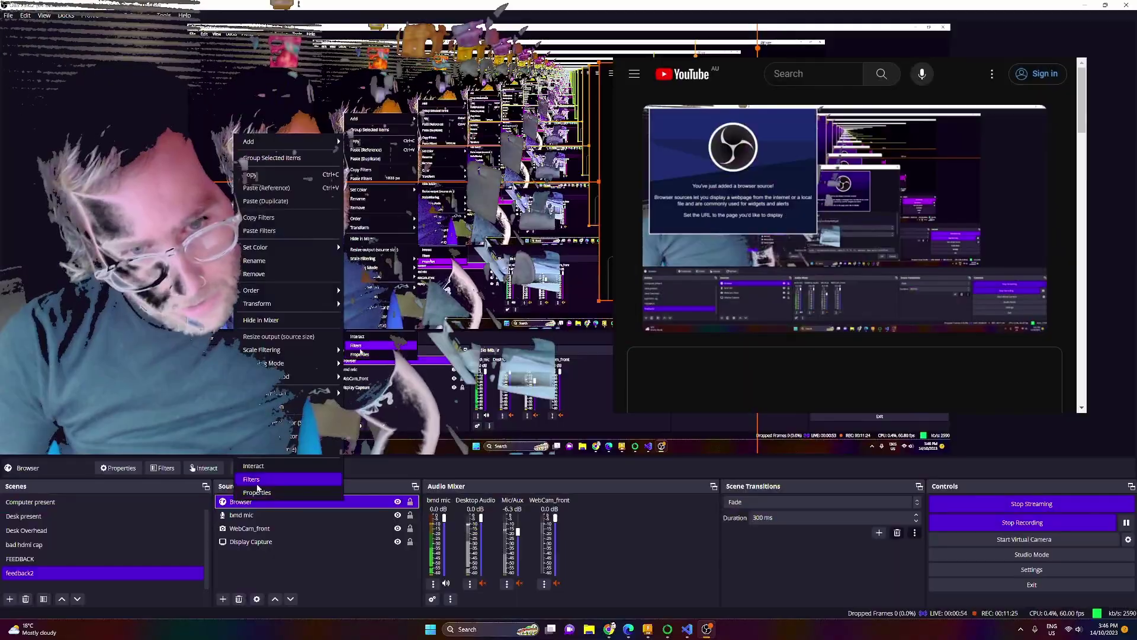
{"action": "left_click", "coordinate": [254, 479]}
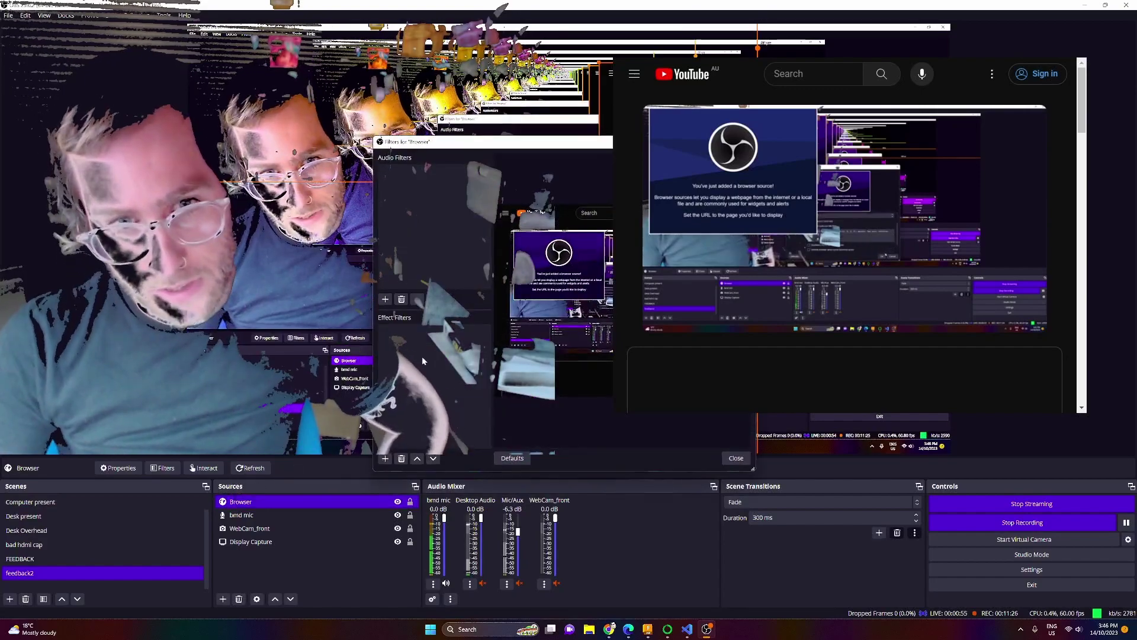
{"action": "left_click", "coordinate": [385, 459]}
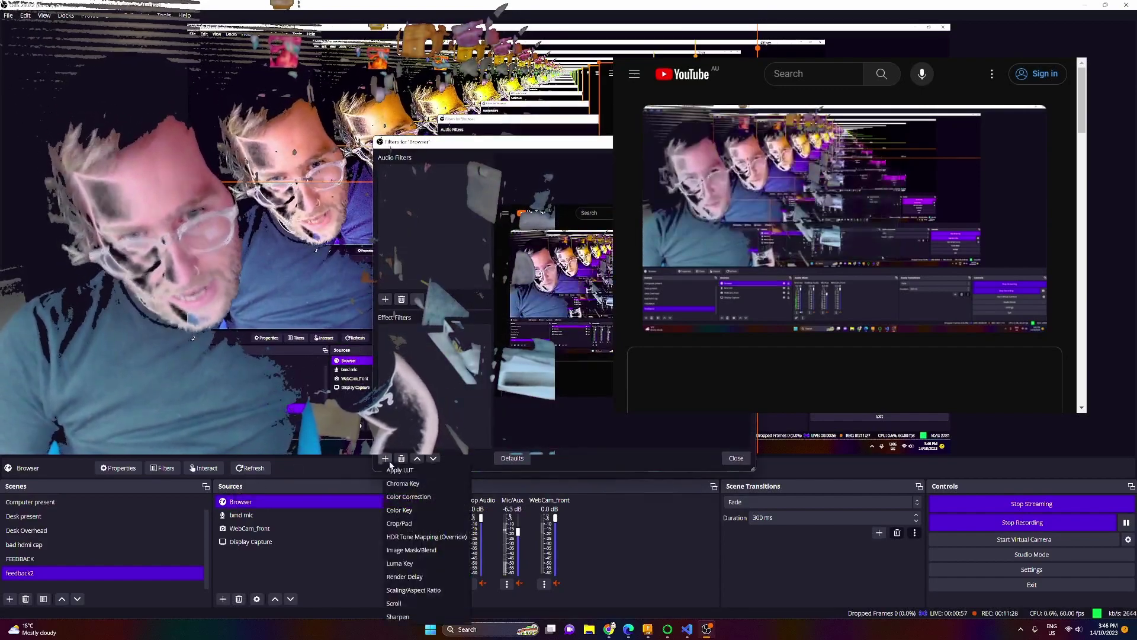
{"action": "left_click", "coordinate": [428, 523]}
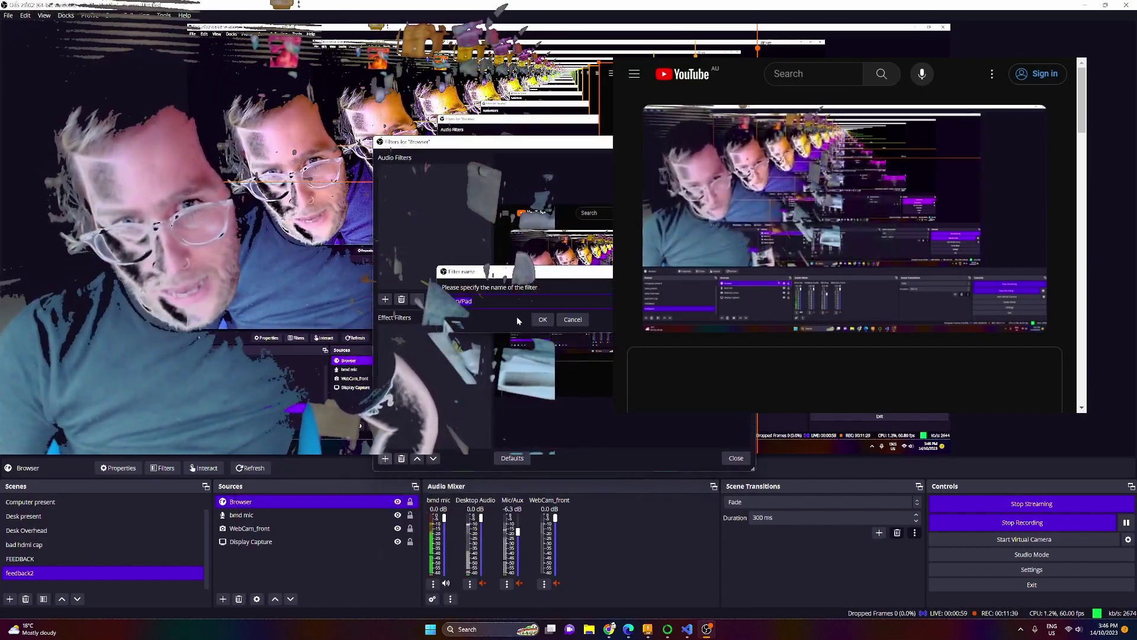
{"action": "left_click", "coordinate": [551, 319]}
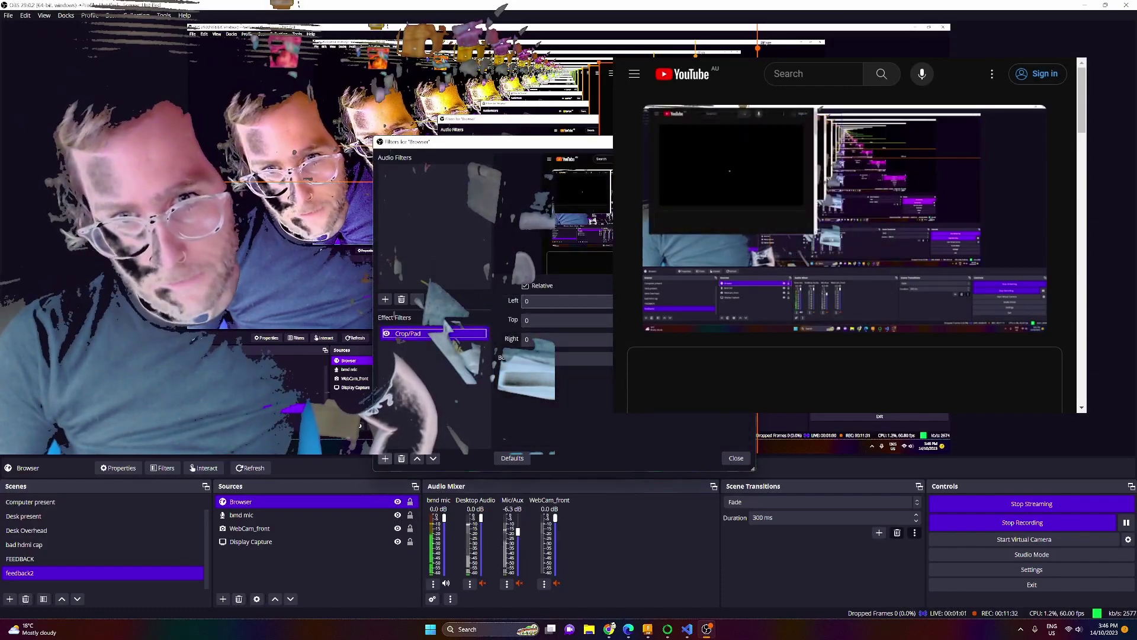
Step: Crop the Browser source by 100 on the left and 100 on the top, trim its other sides to the video, and close the filters
{"action": "key", "text": "Tab"}
{"action": "type", "text": "10"}
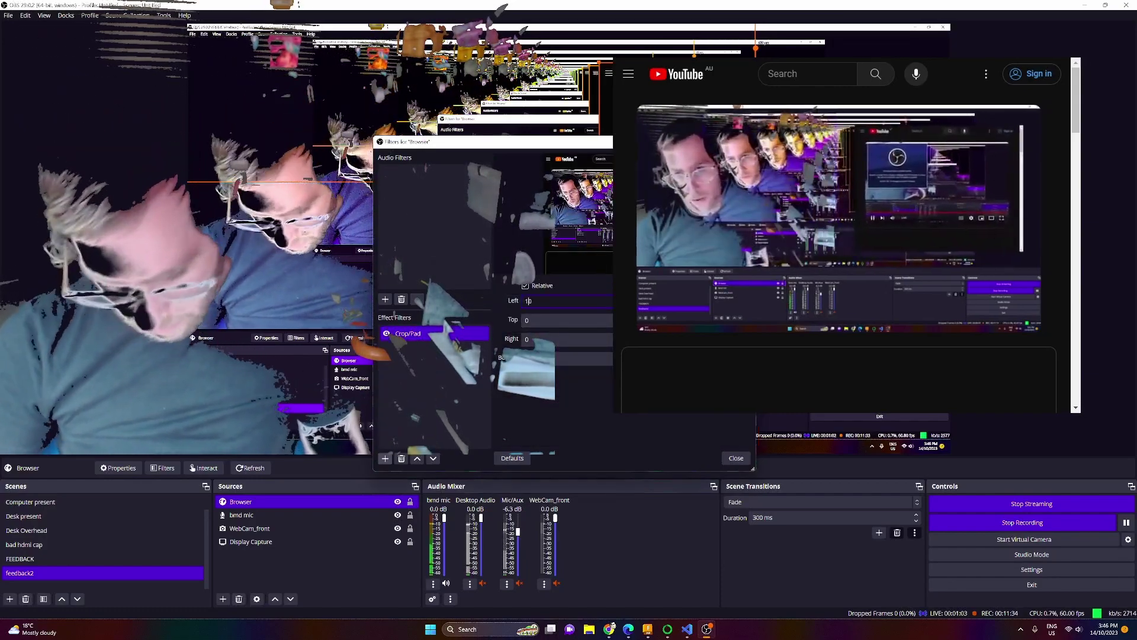
{"action": "type", "text": "00"}
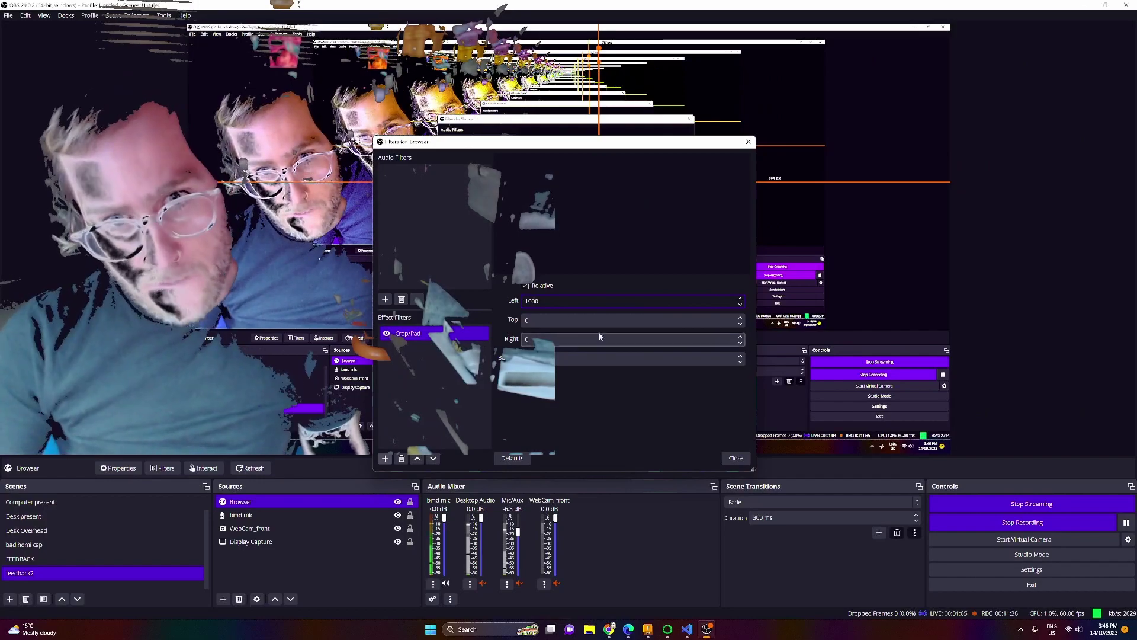
{"action": "key", "text": "BackSpace"}
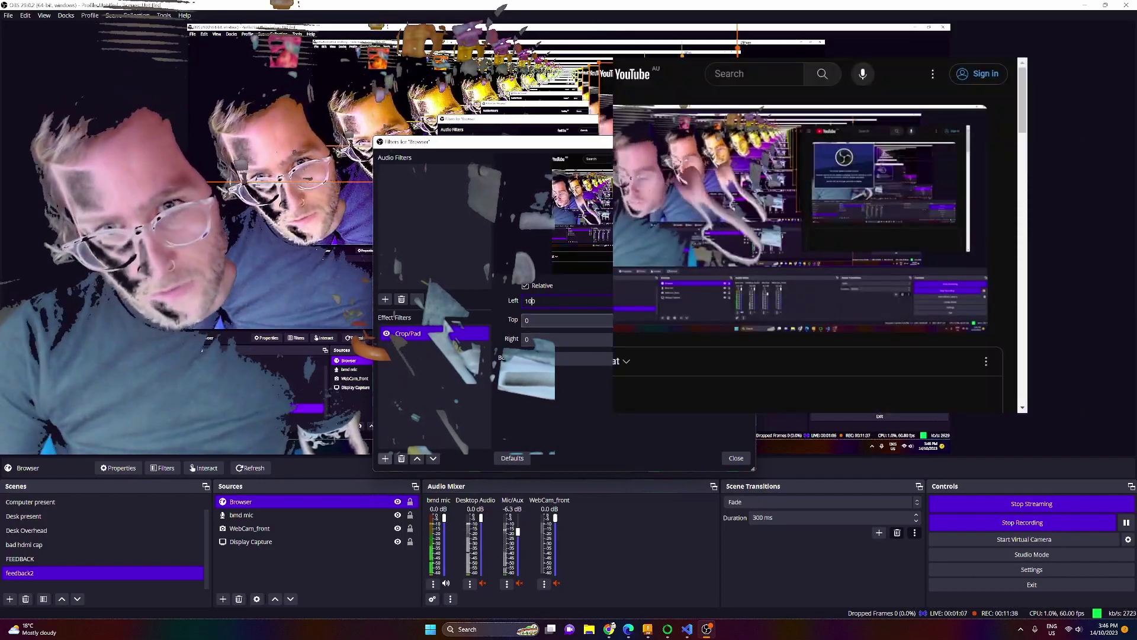
{"action": "key", "text": "Tab"}
{"action": "key", "text": "BackSpace"}
{"action": "type", "text": "10"}
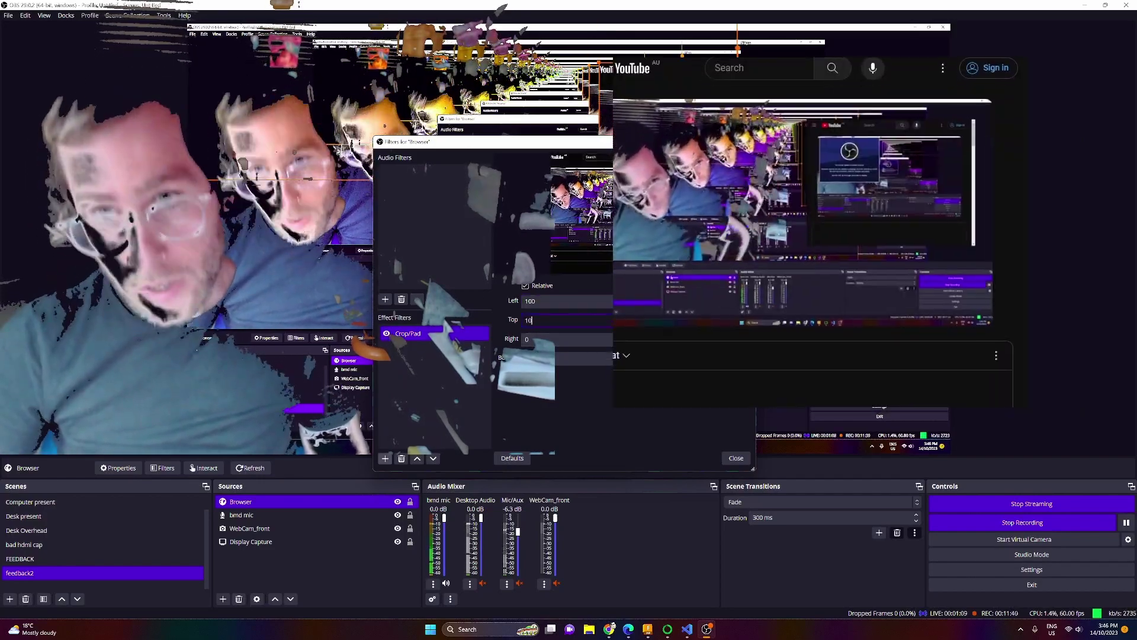
{"action": "type", "text": "0"}
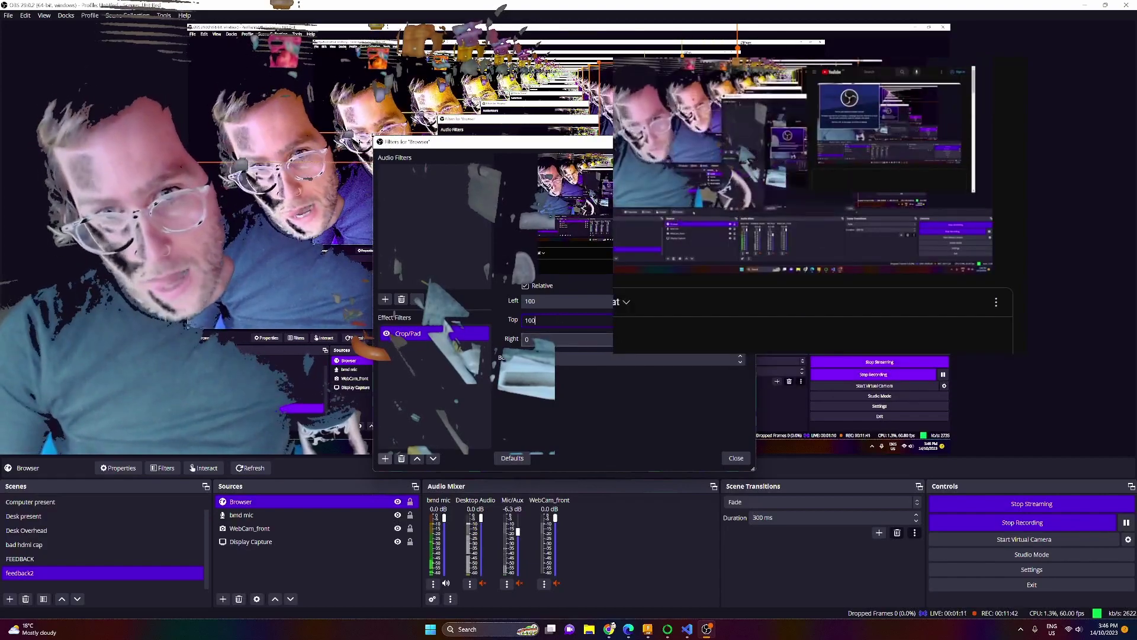
{"action": "key", "text": "Tab"}
{"action": "type", "text": "10"}
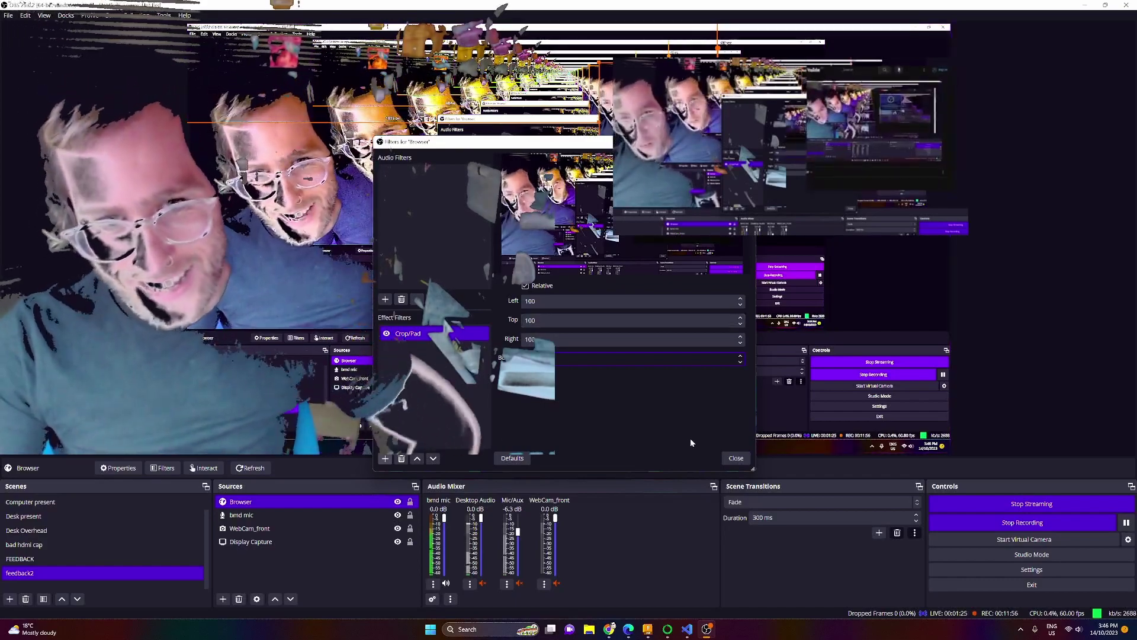
{"action": "left_click", "coordinate": [736, 458]}
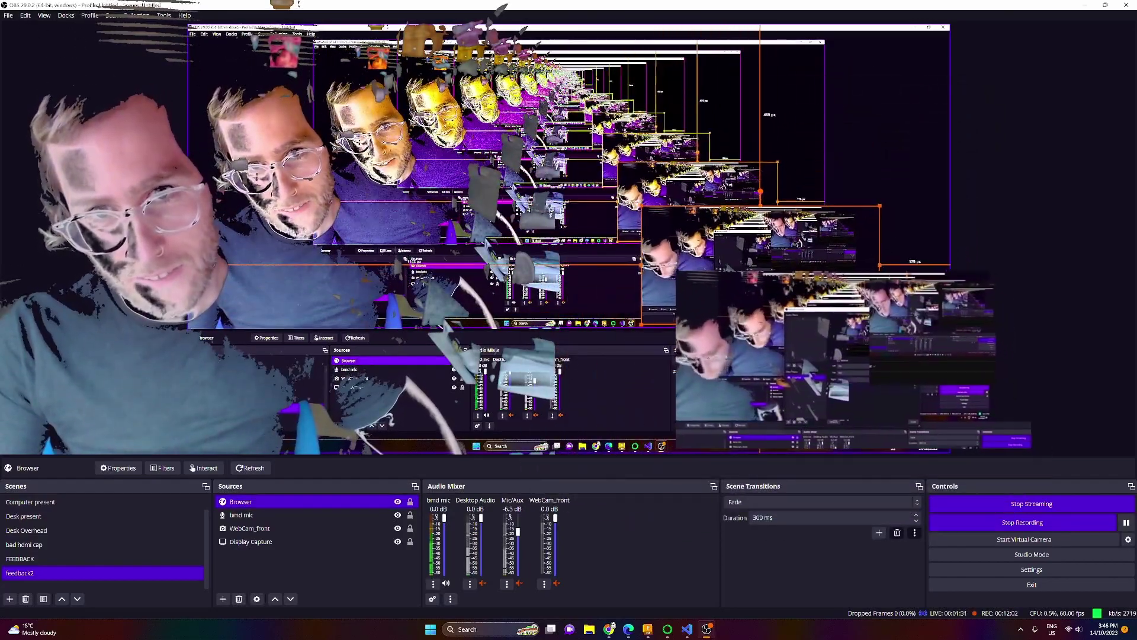
Step: Reorder the sources so that Browser sits below WebCam_front and directly above Display Capture
{"action": "left_click", "coordinate": [259, 515], "text": "ctrl"}
{"action": "left_click", "coordinate": [258, 515], "text": "ctrl"}
{"action": "left_click", "coordinate": [252, 541], "text": "ctrl"}
{"action": "mouse_move", "coordinate": [252, 542]}
{"action": "left_mouse_down"}
{"action": "mouse_move", "coordinate": [241, 566]}
{"action": "mouse_move", "coordinate": [250, 530]}
{"action": "left_mouse_up"}
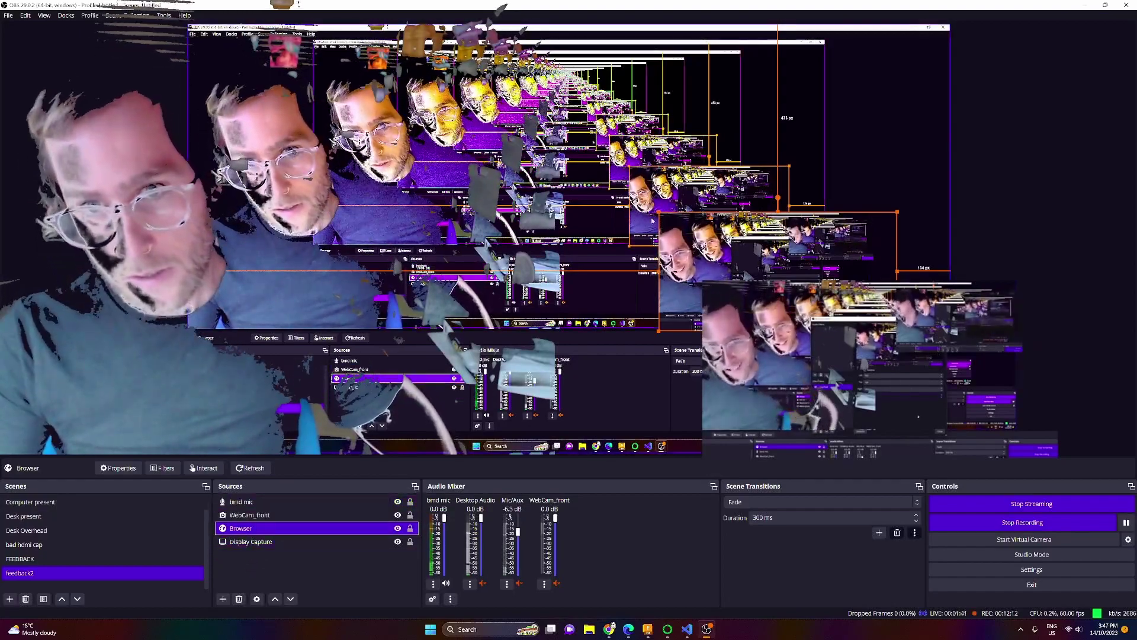
Step: Move the cropped browser image to the canvas's upper-right corner and enlarge it from its lower-left corner across most of the canvas
{"action": "left_click_drag", "start_coordinate": [262, 138], "coordinate": [780, 114]}
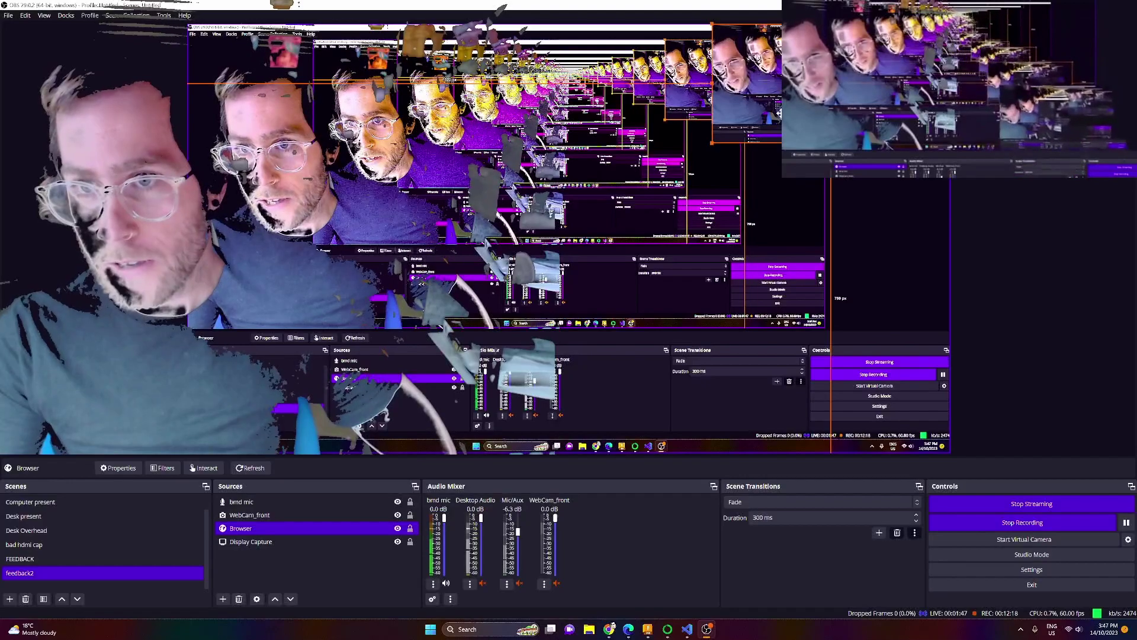
{"action": "left_click_drag", "start_coordinate": [782, 178], "coordinate": [6, 637]}
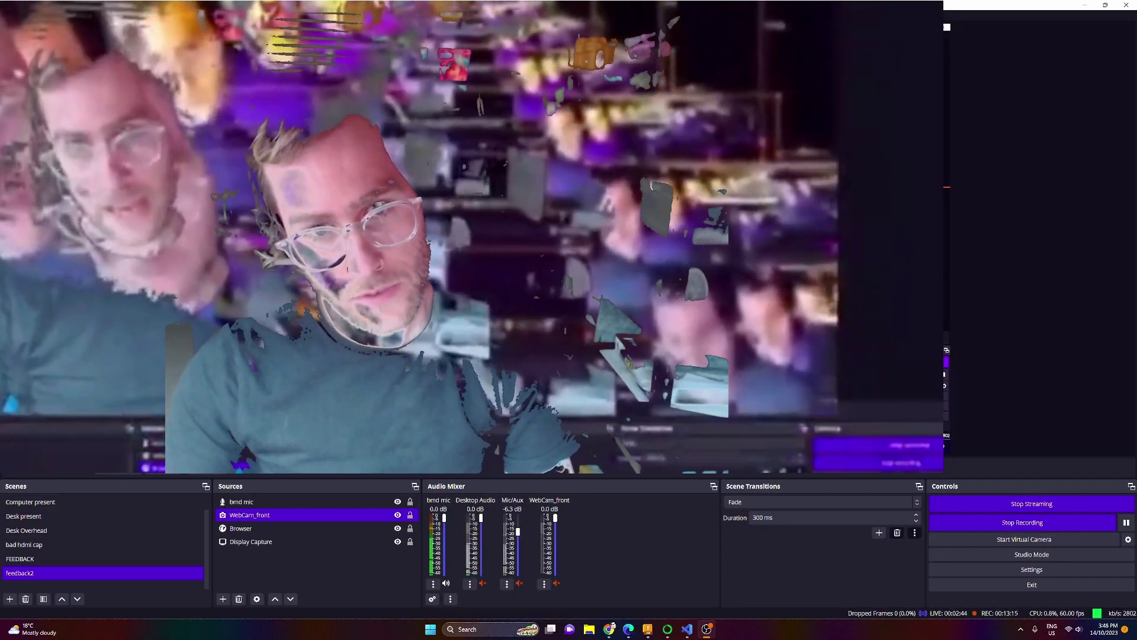
Step: Add a Chroma Key filter to the Browser source with key color type Blue and similarity 307, then close the filters
{"action": "left_click", "coordinate": [284, 527], "text": "ctrl"}
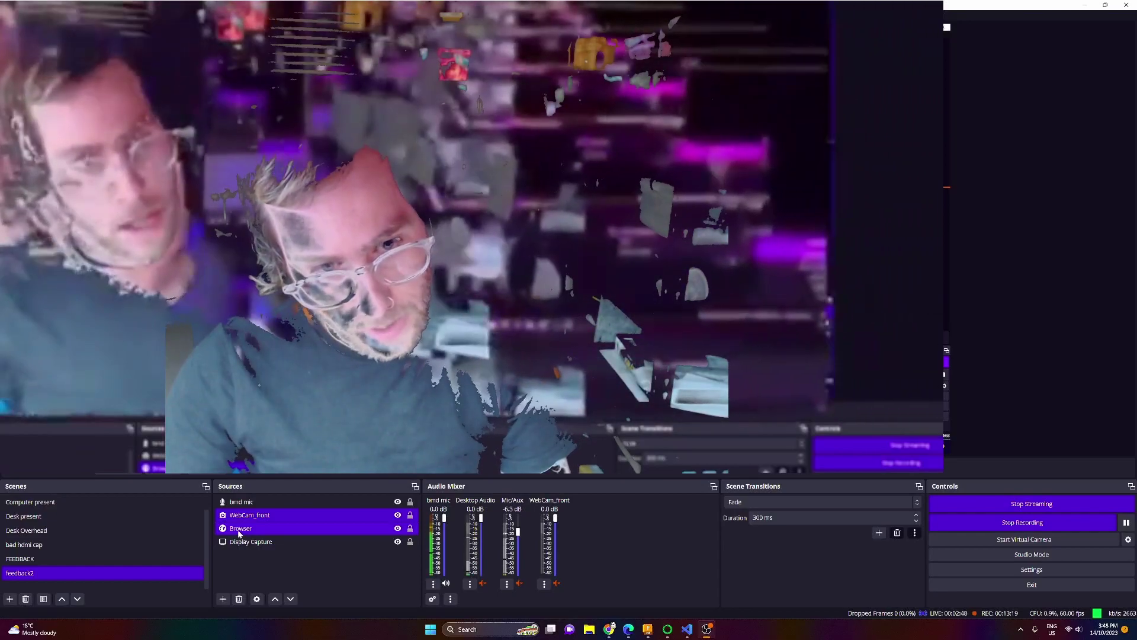
{"action": "right_click", "coordinate": [239, 533]}
{"action": "left_click", "coordinate": [260, 522]}
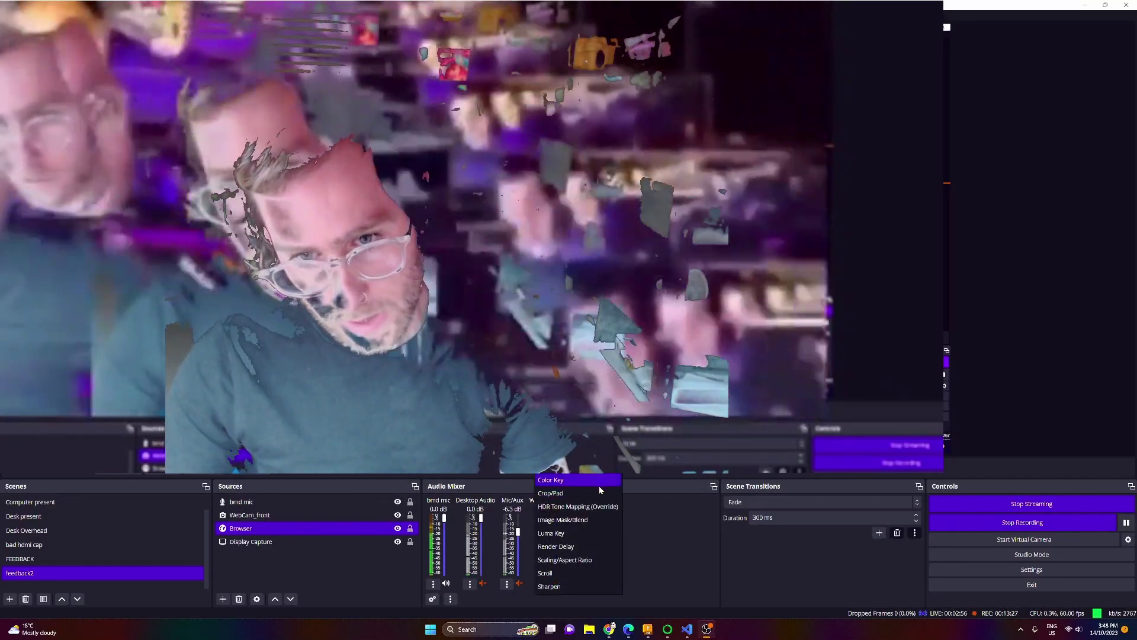
{"action": "key", "text": "Escape"}
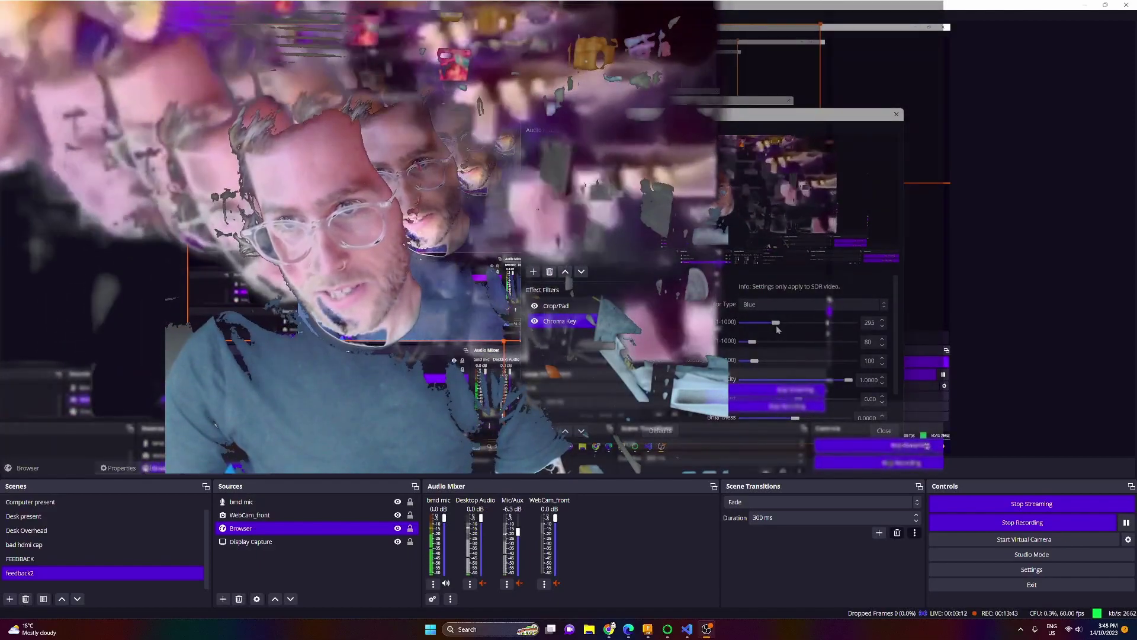
{"action": "left_click_drag", "start_coordinate": [776, 325], "coordinate": [777, 326]}
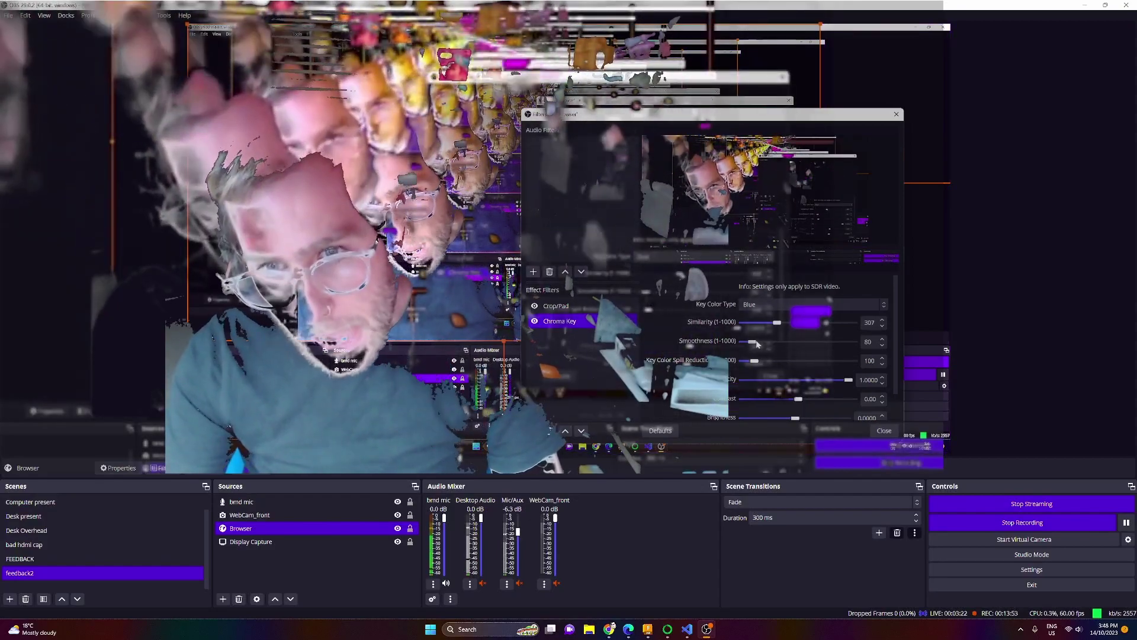
{"action": "key", "text": "Escape"}
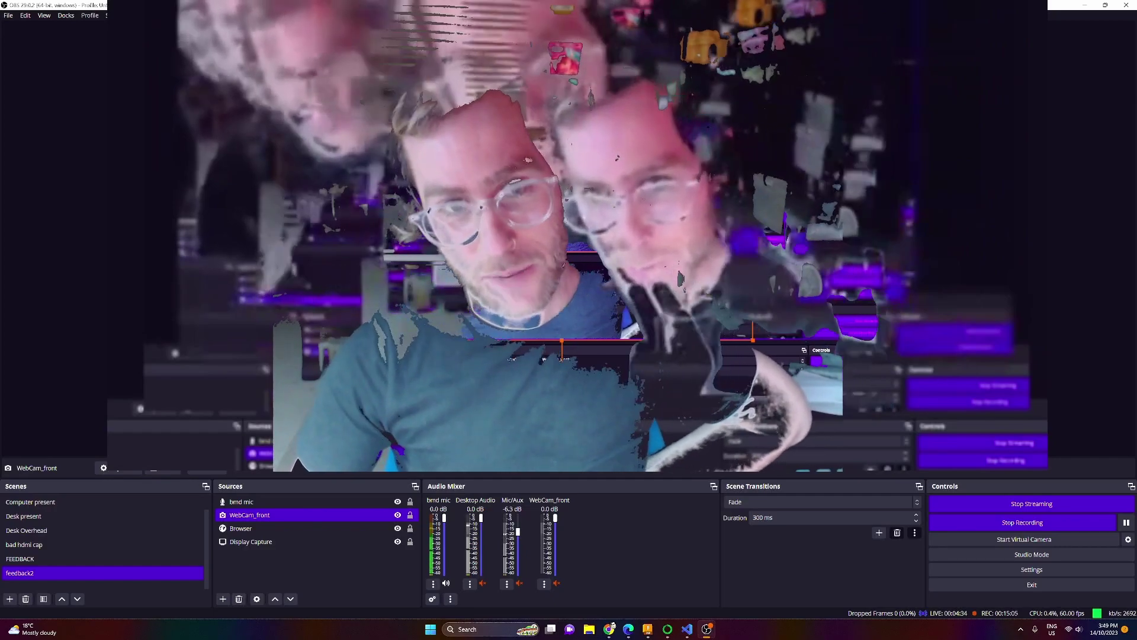
Step: Switch to the YouTube Studio live stream page in Chrome
{"action": "left_click", "coordinate": [609, 629]}
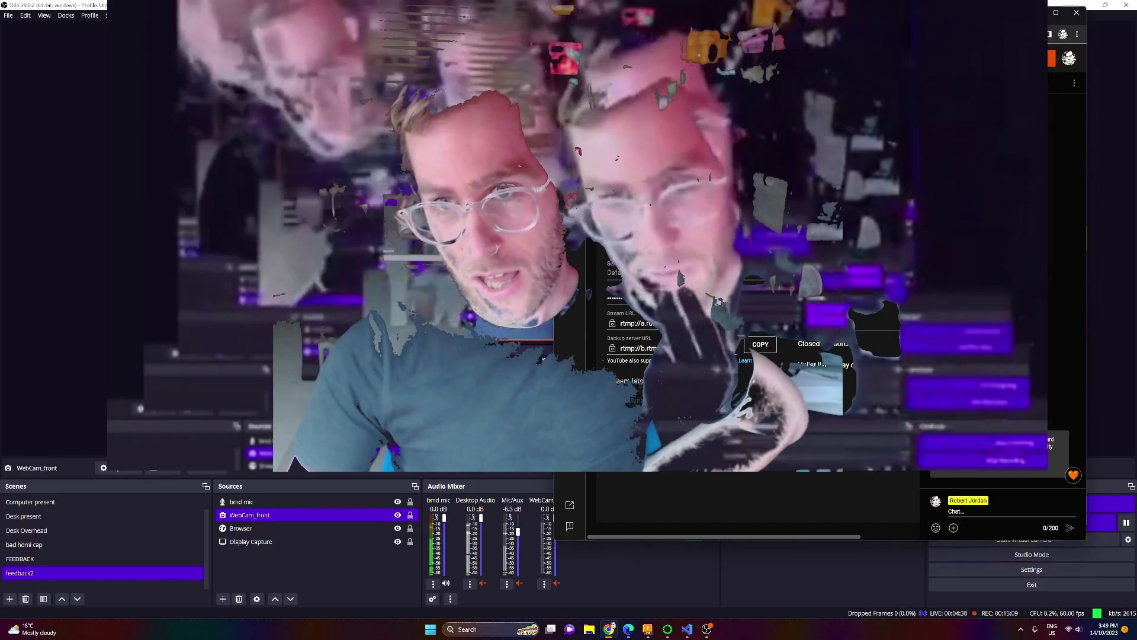